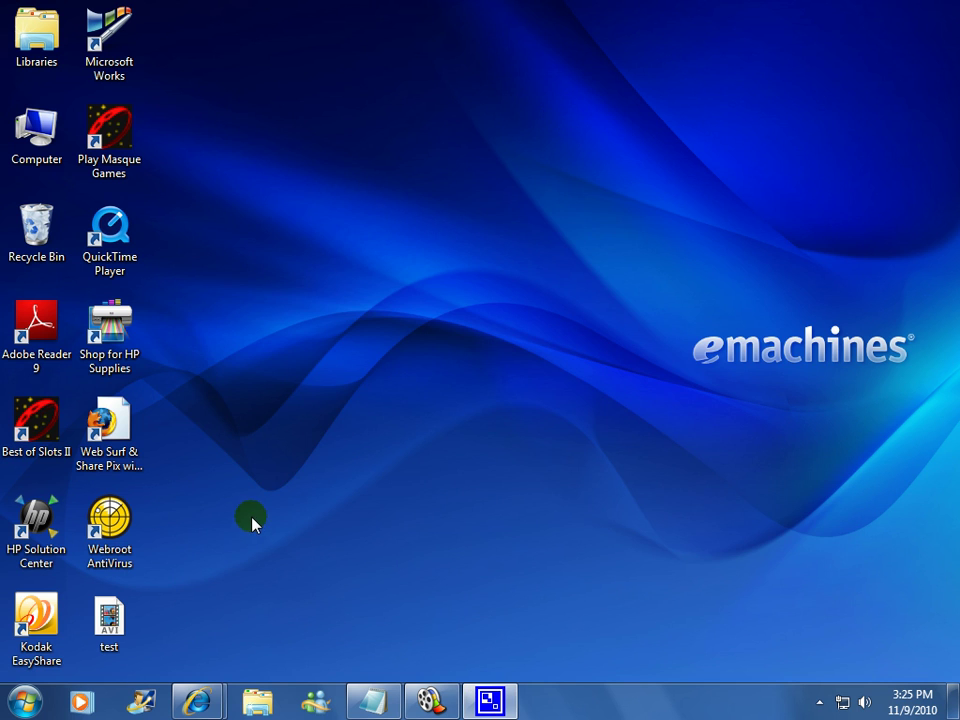
Launch OpenOffice.org Impress and create an empty presentation with Slide as the output medium.
left_click(25, 702)
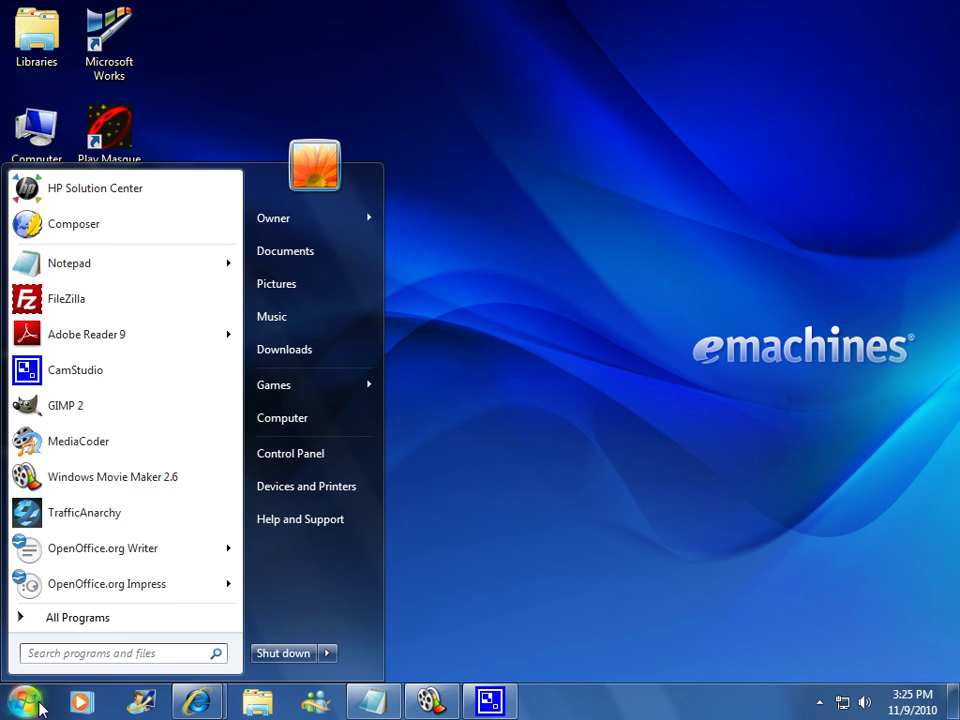
left_click(104, 620)
left_click_drag(236, 289, 223, 484)
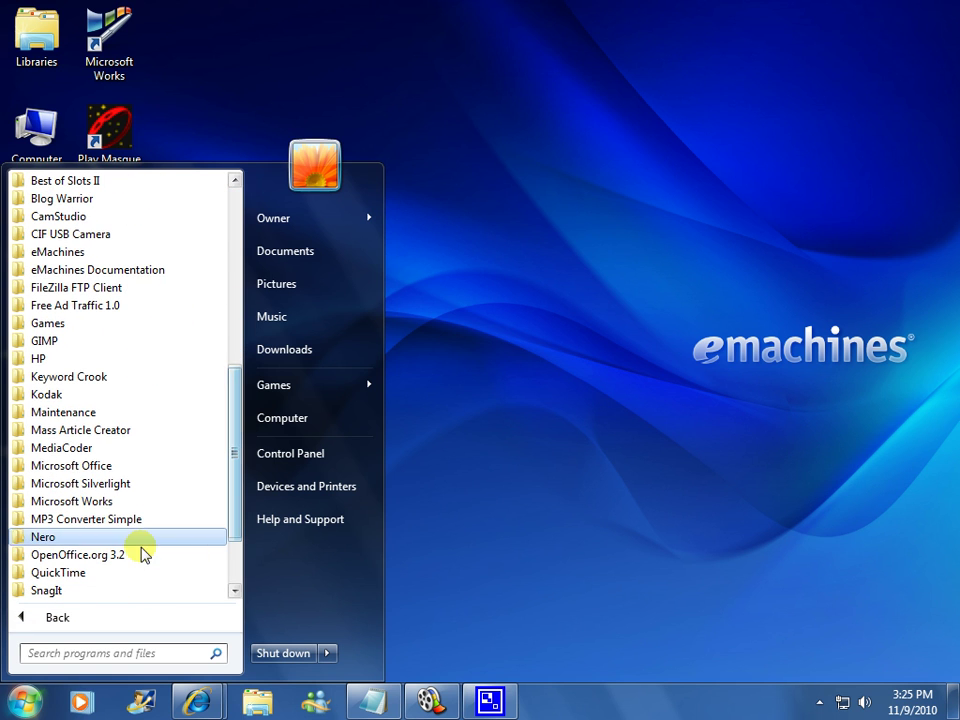
left_click(126, 556)
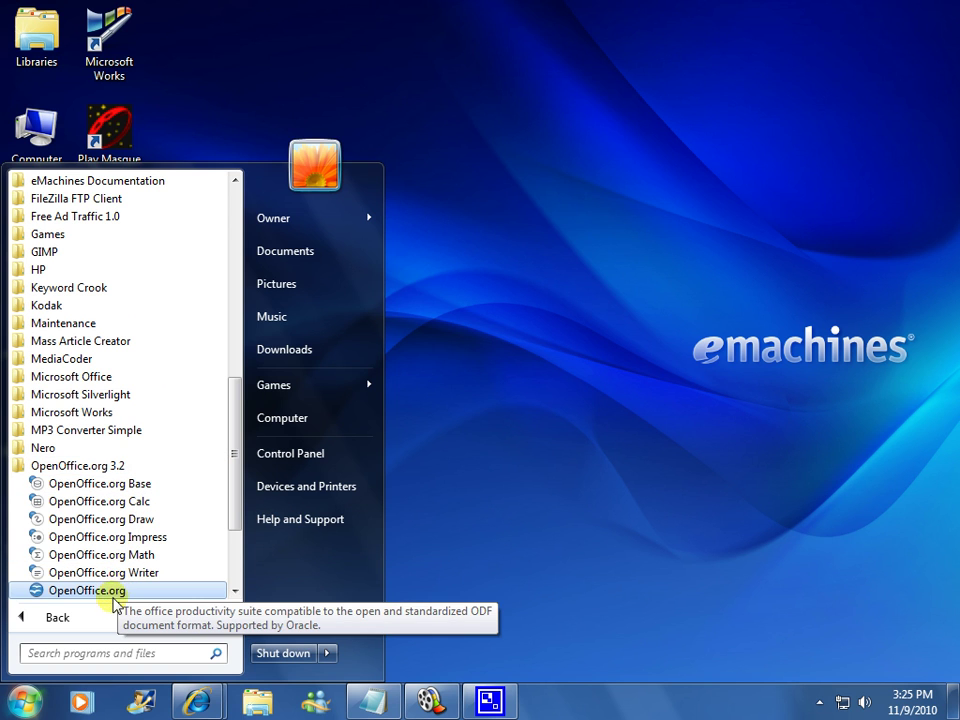
left_click(150, 537)
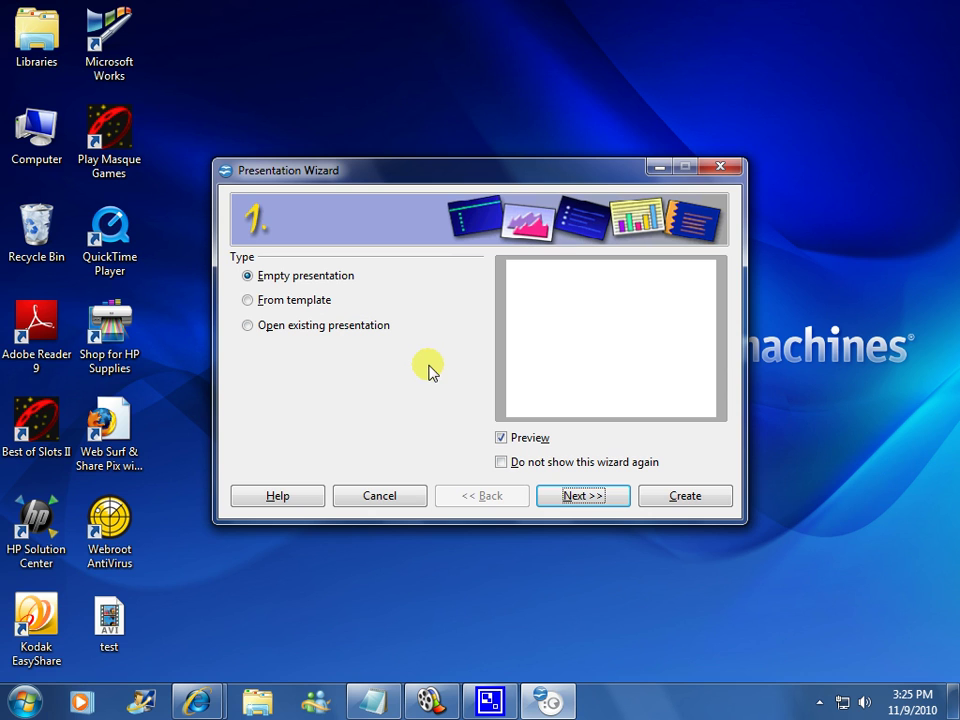
left_click(580, 496)
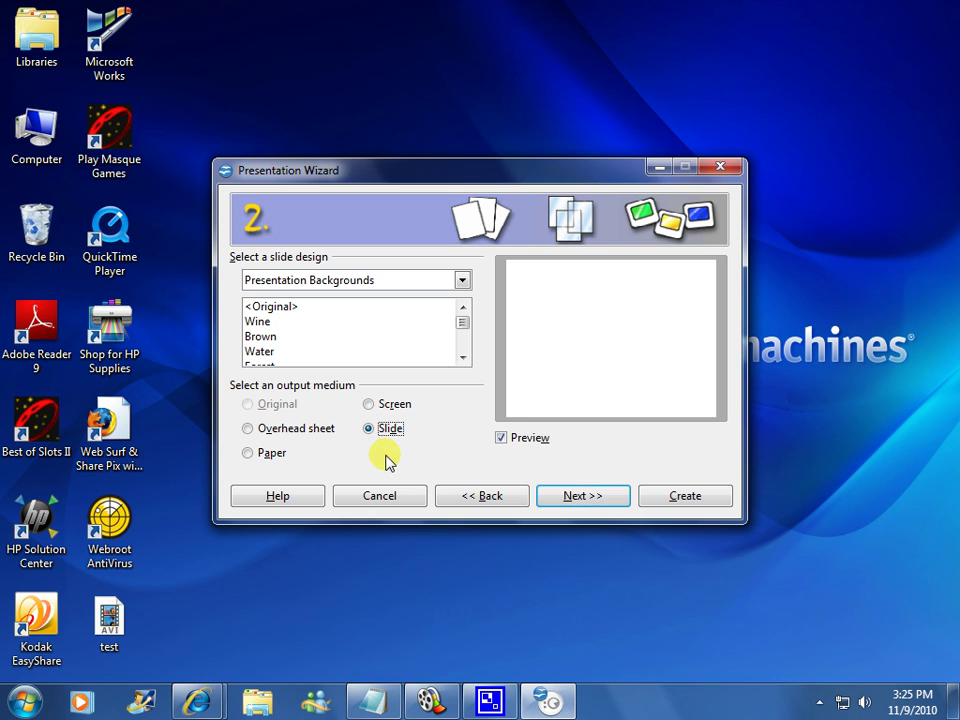
left_click(686, 500)
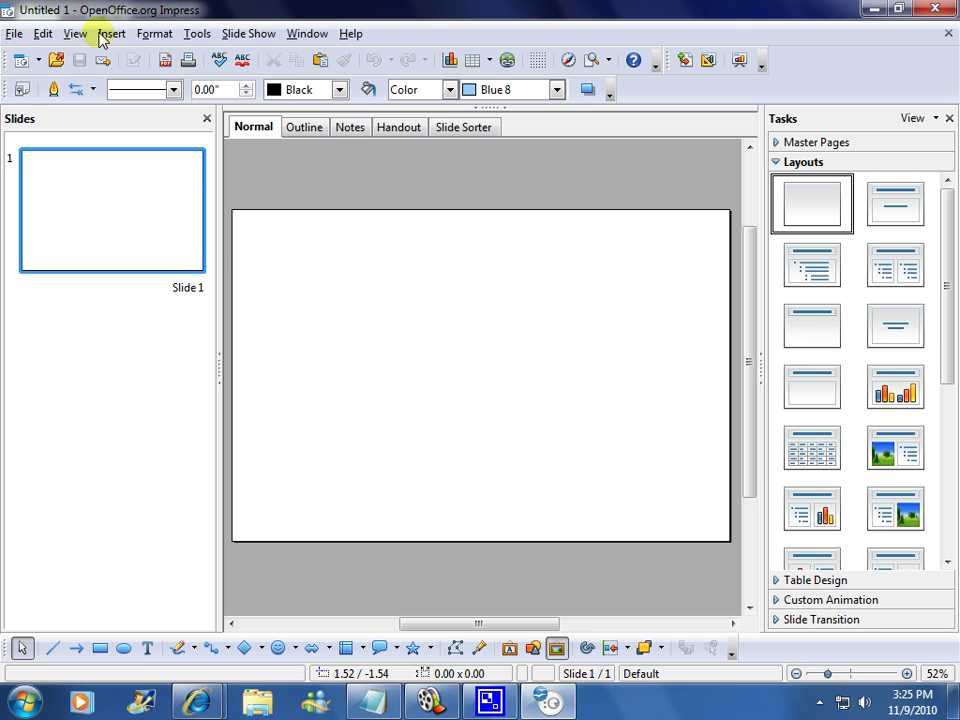
Fill the background of all pages with the Ellipsoid blue gray/light blue gradient and apply the centered-text layout to slide 1.
left_click(152, 34)
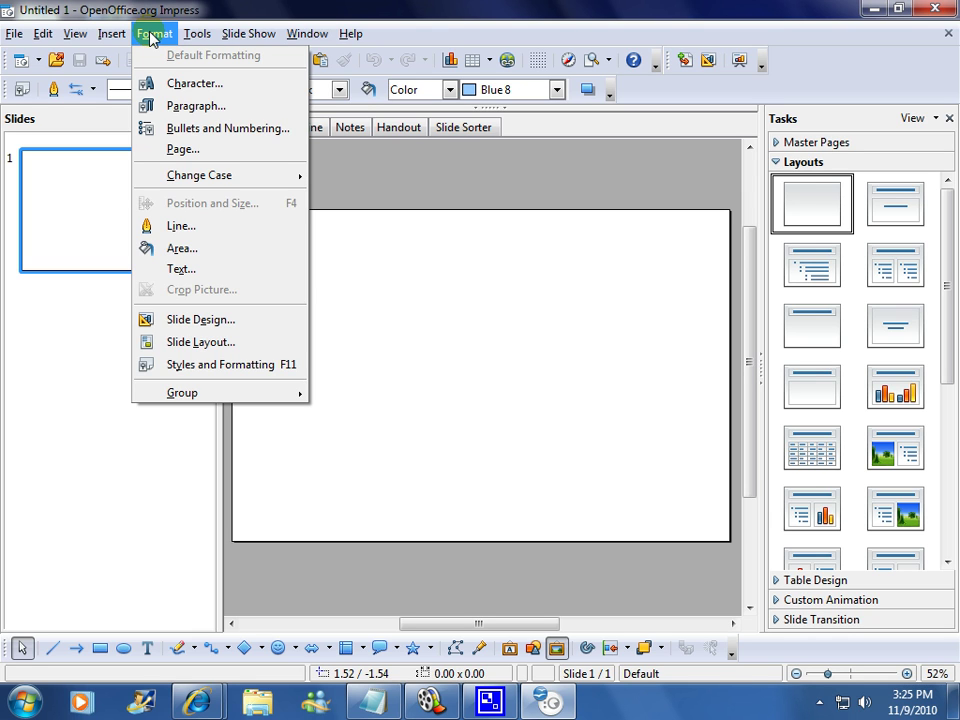
left_click(181, 150)
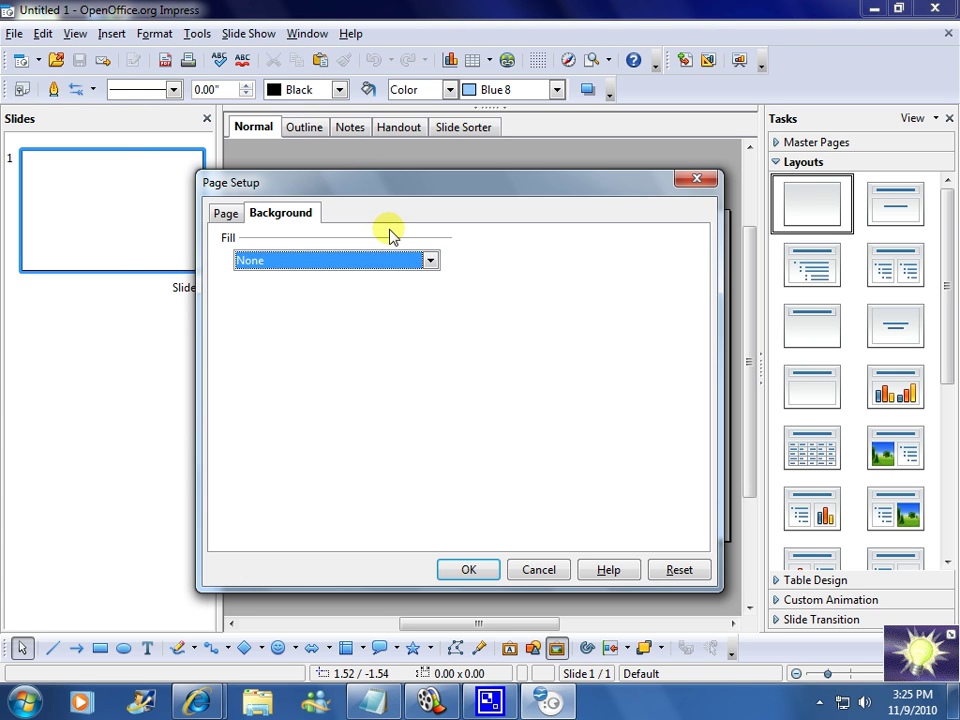
left_click(430, 262)
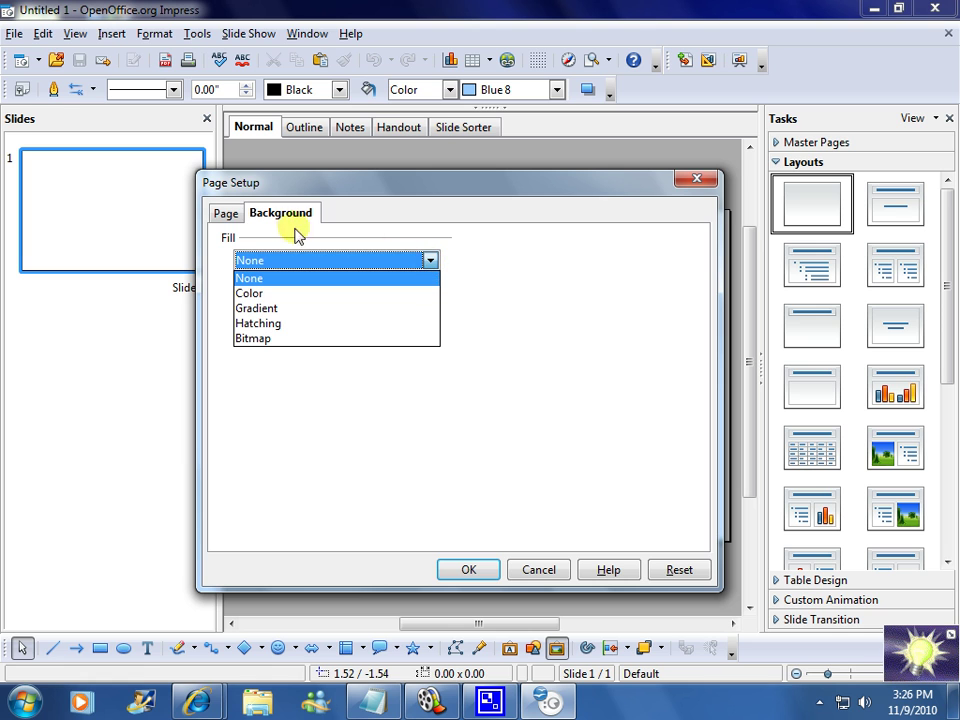
left_click(274, 308)
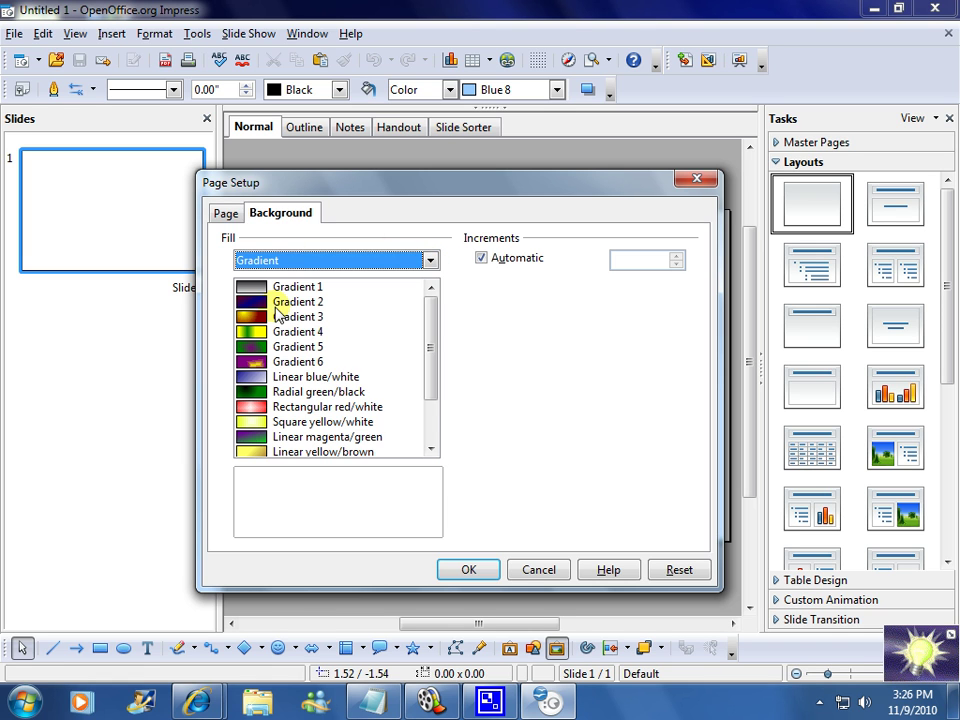
left_click_drag(433, 321, 433, 390)
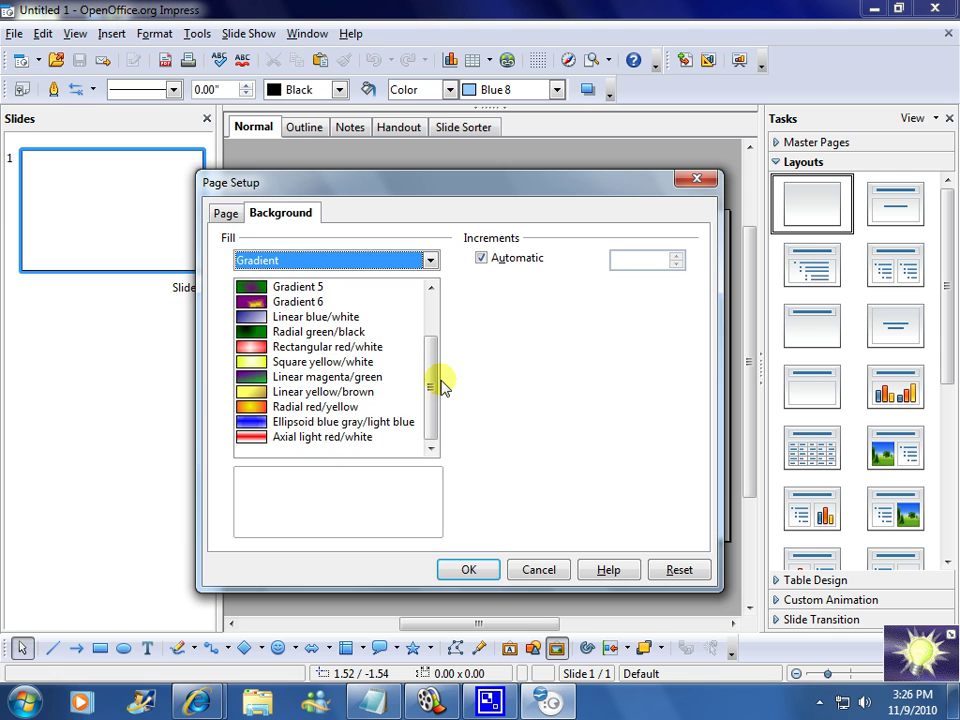
left_click(349, 424)
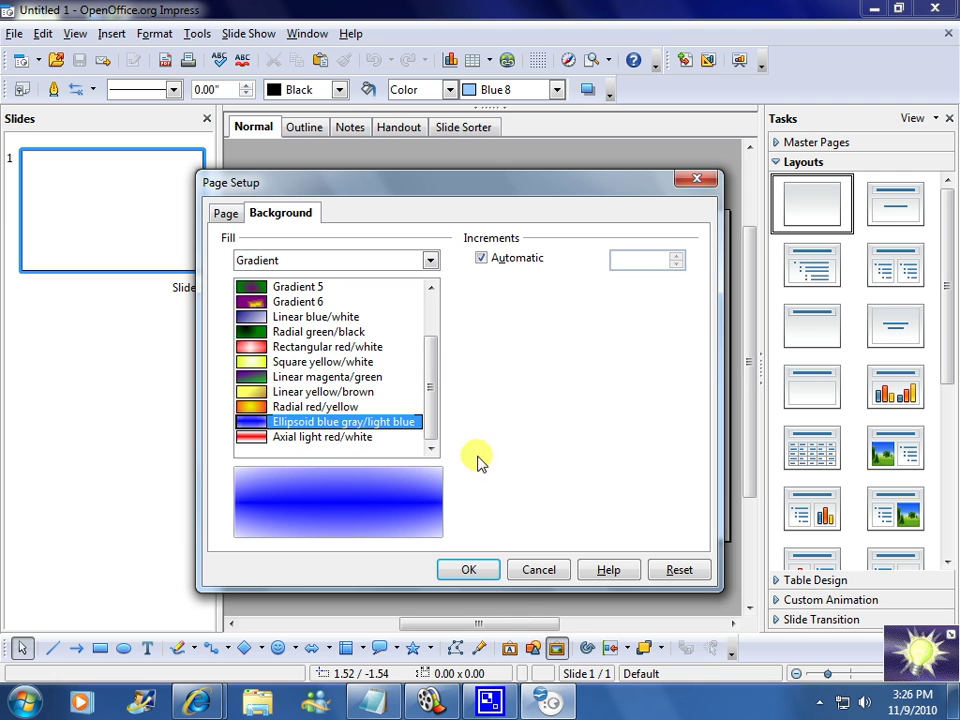
left_click(470, 569)
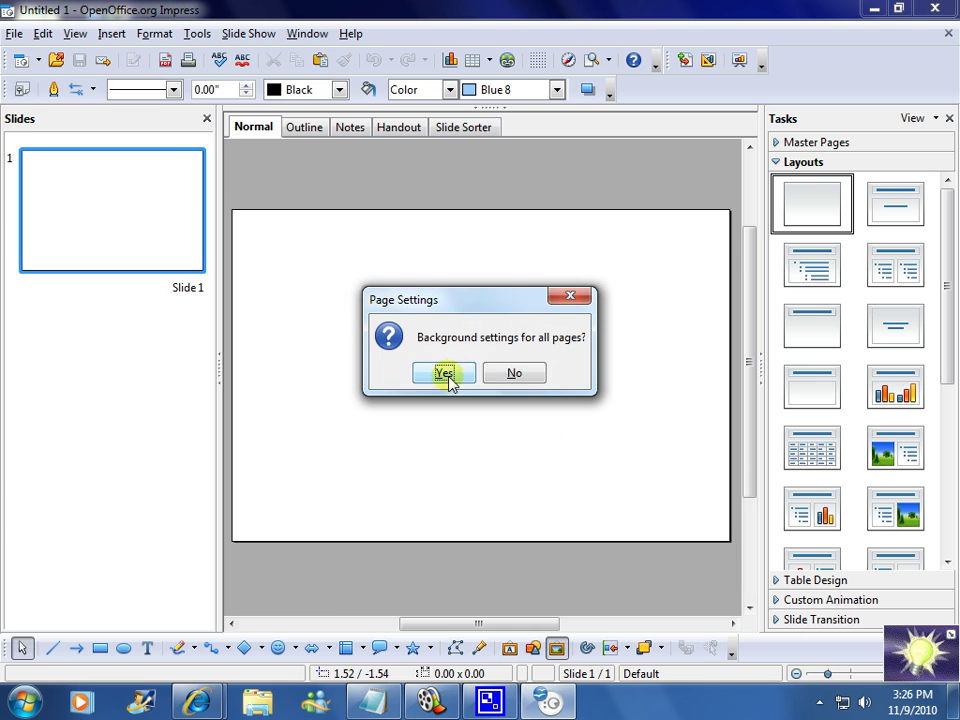
left_click(444, 373)
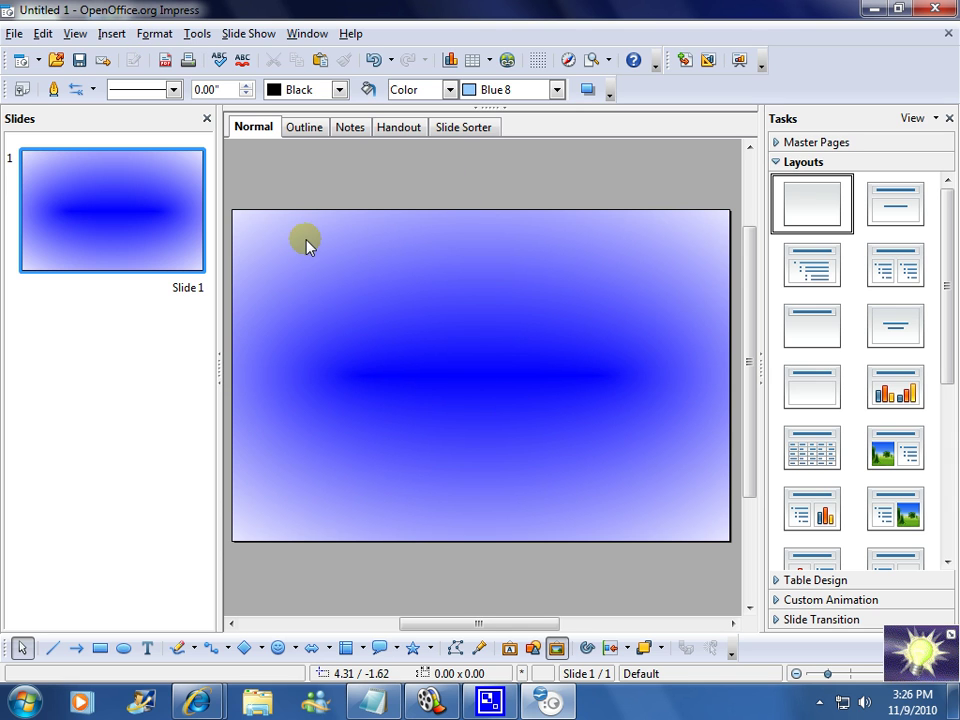
left_click(895, 330)
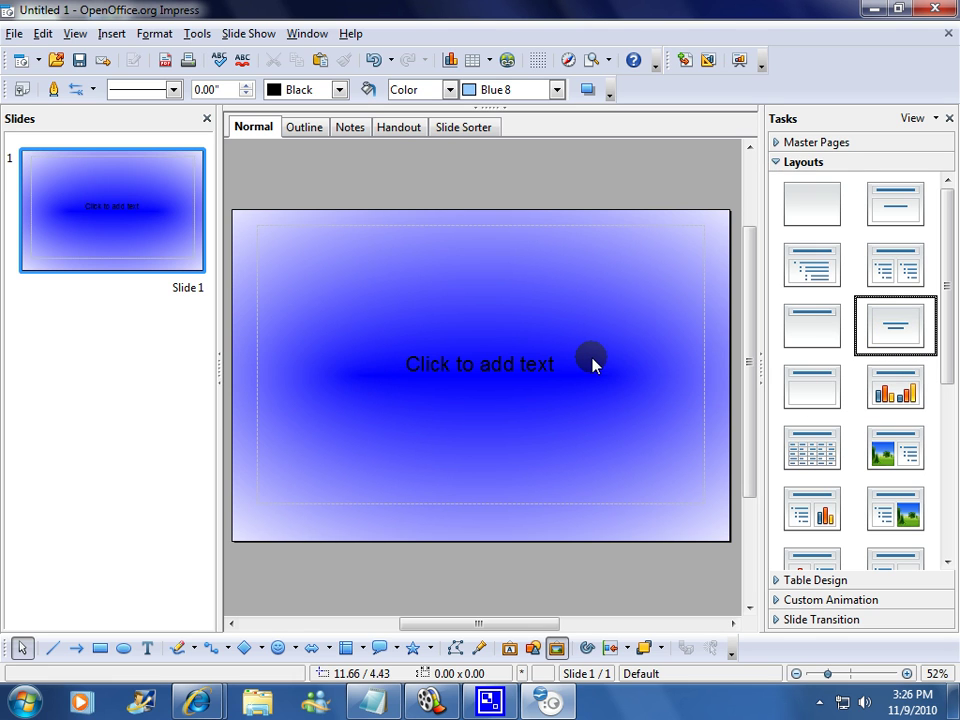
Switch to Notepad, copy the article title "Anxiety In Children - How to Help a Child With Anxiety", and return to the presentation.
left_click(385, 700)
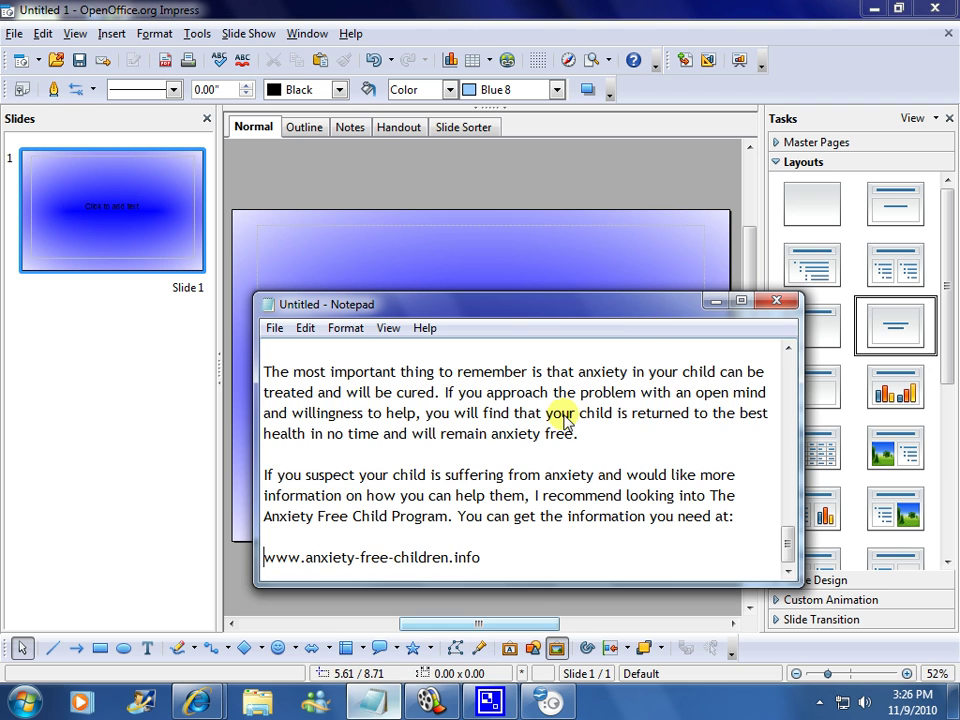
left_click_drag(786, 516, 797, 360)
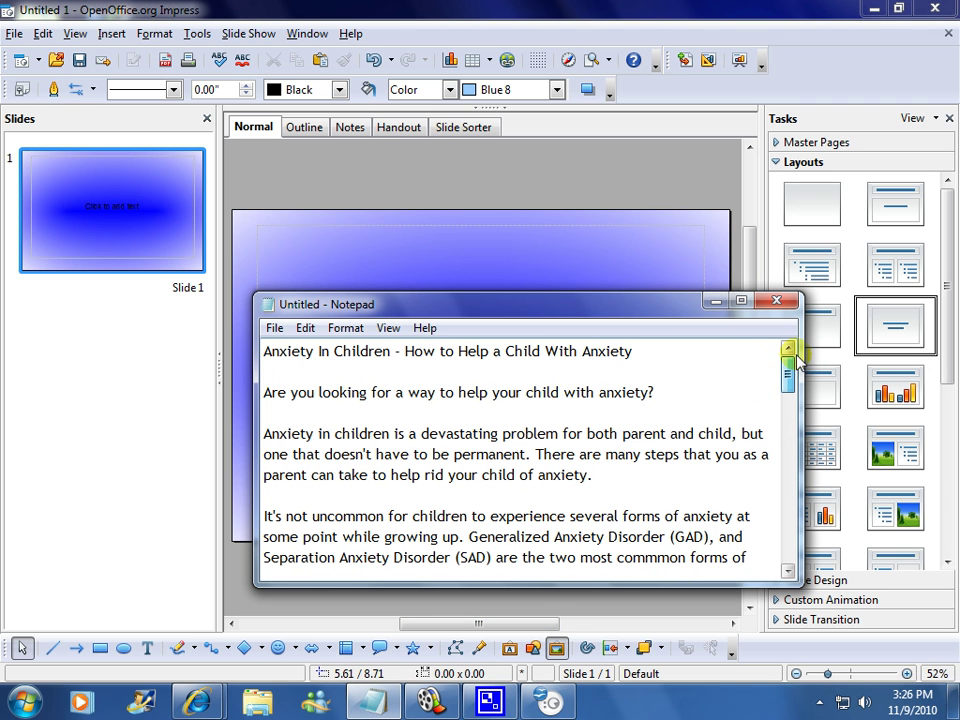
left_click_drag(639, 358, 265, 362)
right_click(297, 361)
left_click(341, 419)
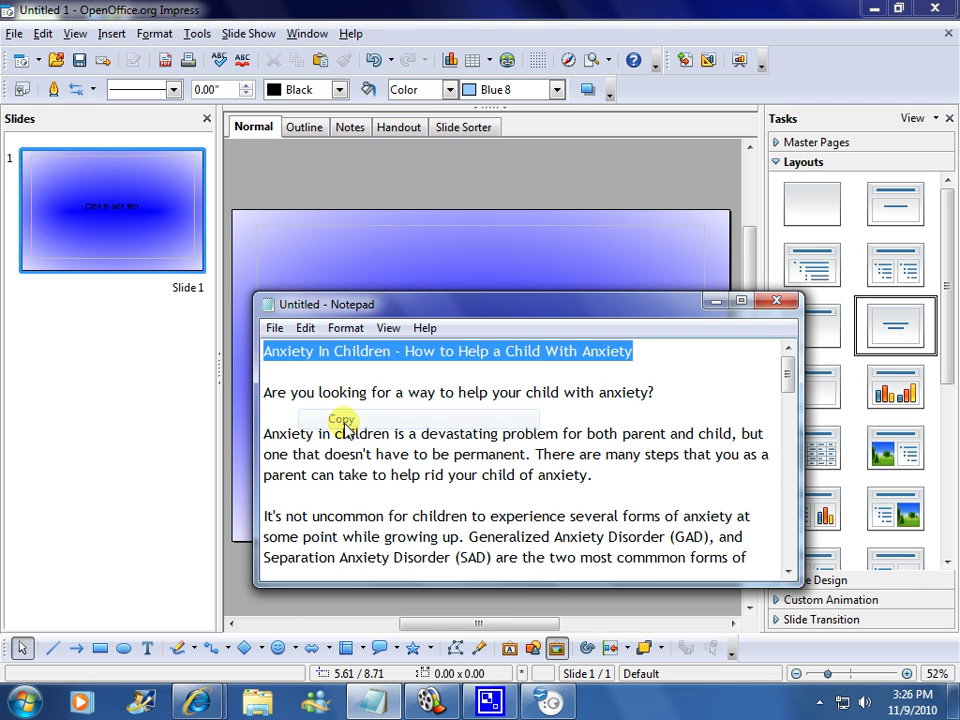
left_click(714, 300)
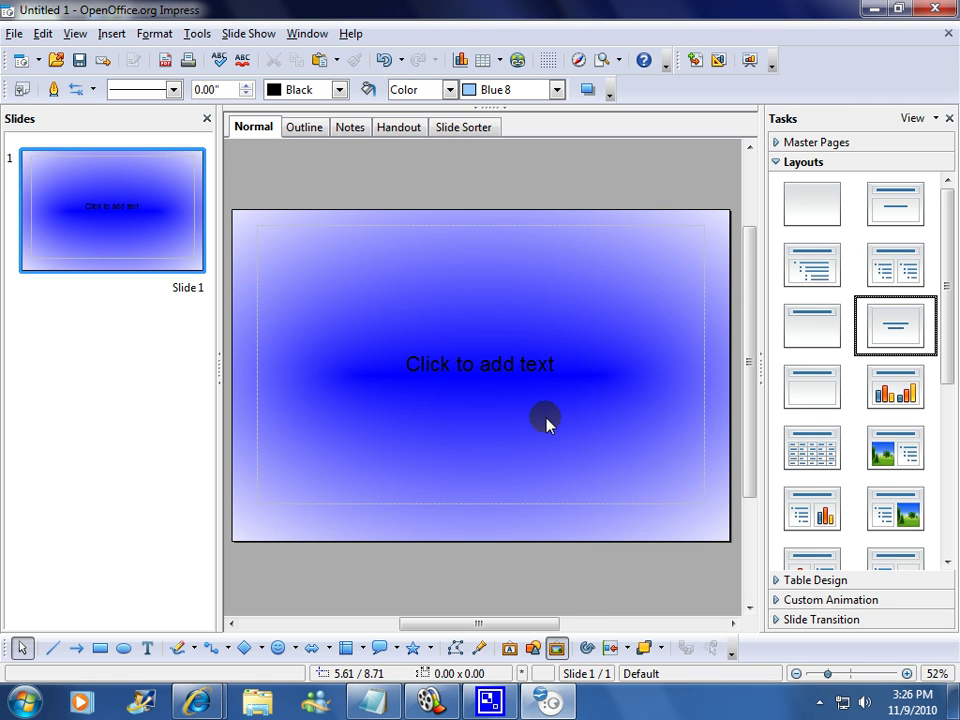
Paste the copied article title into the text placeholder on slide 1.
left_click(553, 362)
right_click(483, 360)
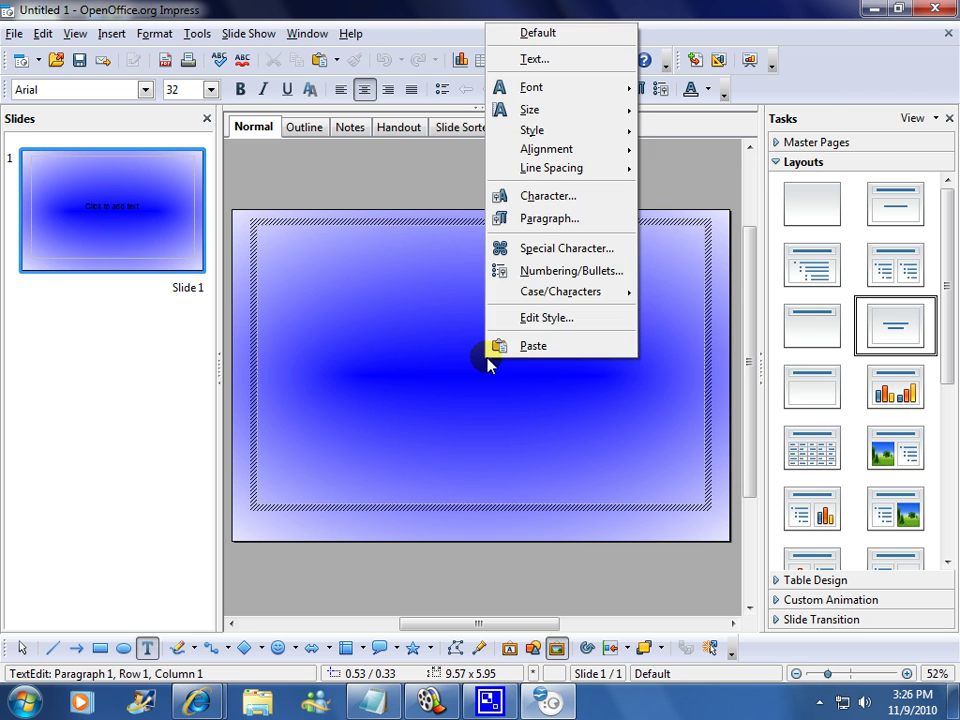
left_click(495, 345)
key("Escape")
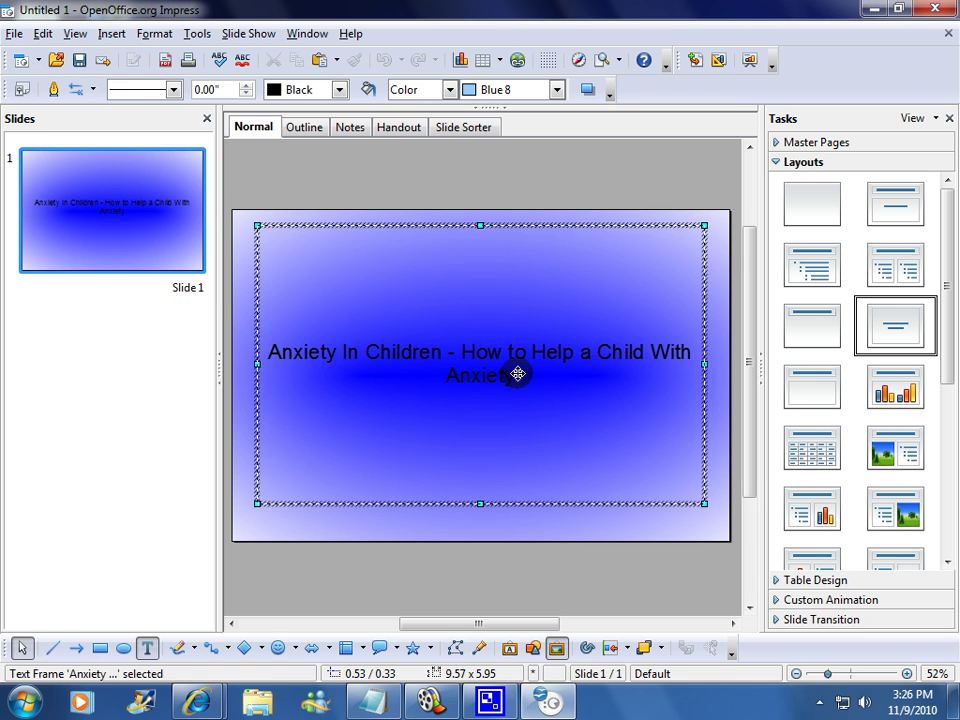
Format the title text on slide 1 in white with the Franklin Gothic Heavy font.
left_click(514, 377)
left_click_drag(514, 379, 300, 332)
left_click(706, 100)
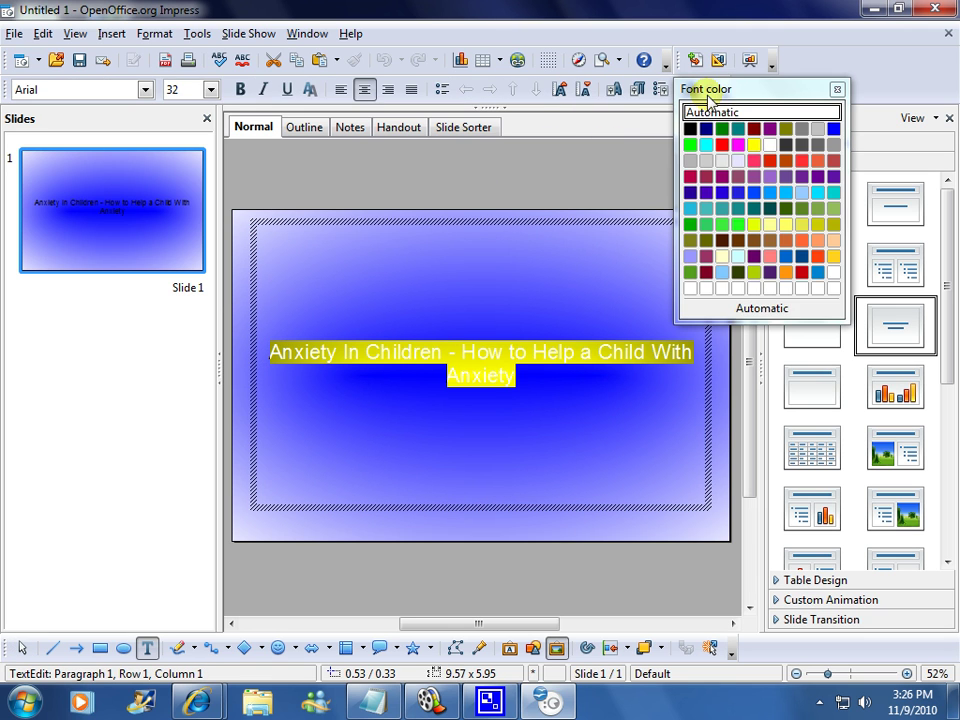
left_click(768, 147)
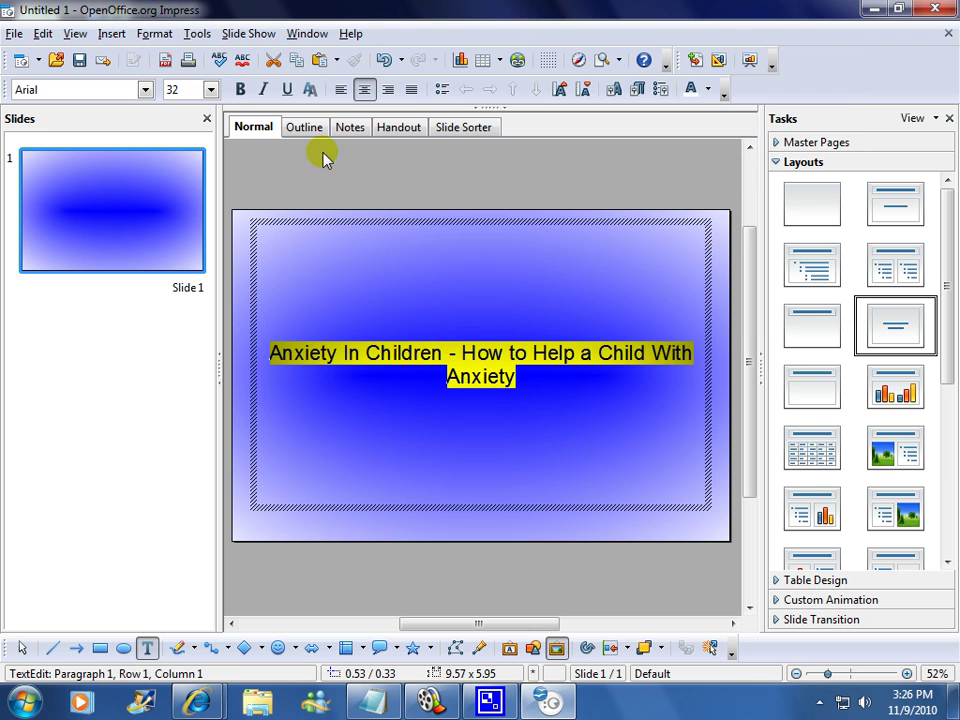
left_click(145, 89)
left_click_drag(266, 124, 259, 186)
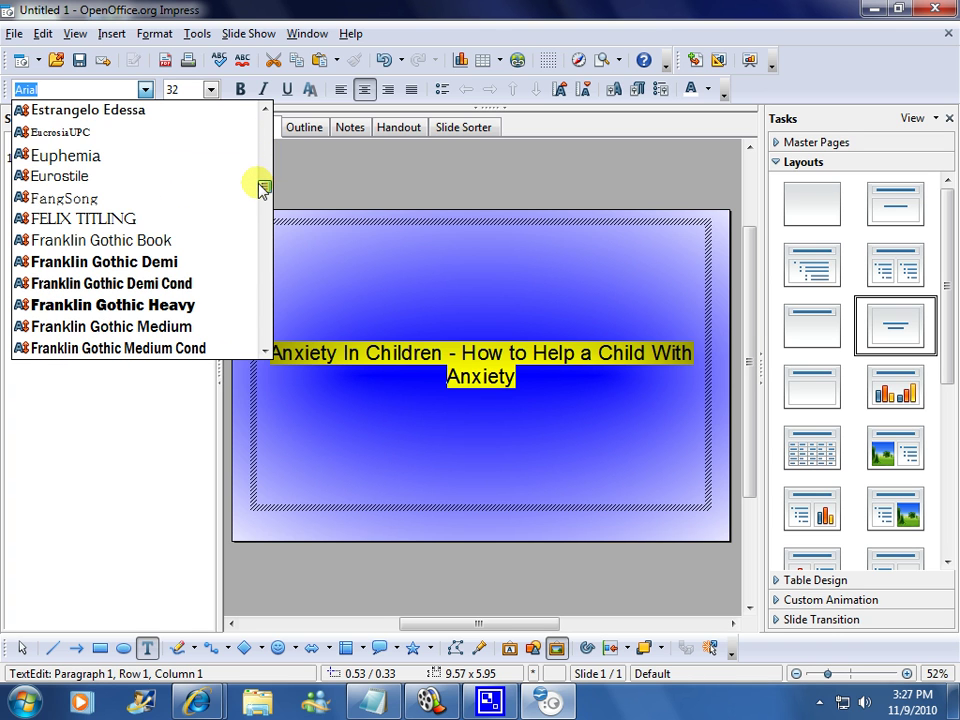
left_click(186, 305)
left_click(420, 433)
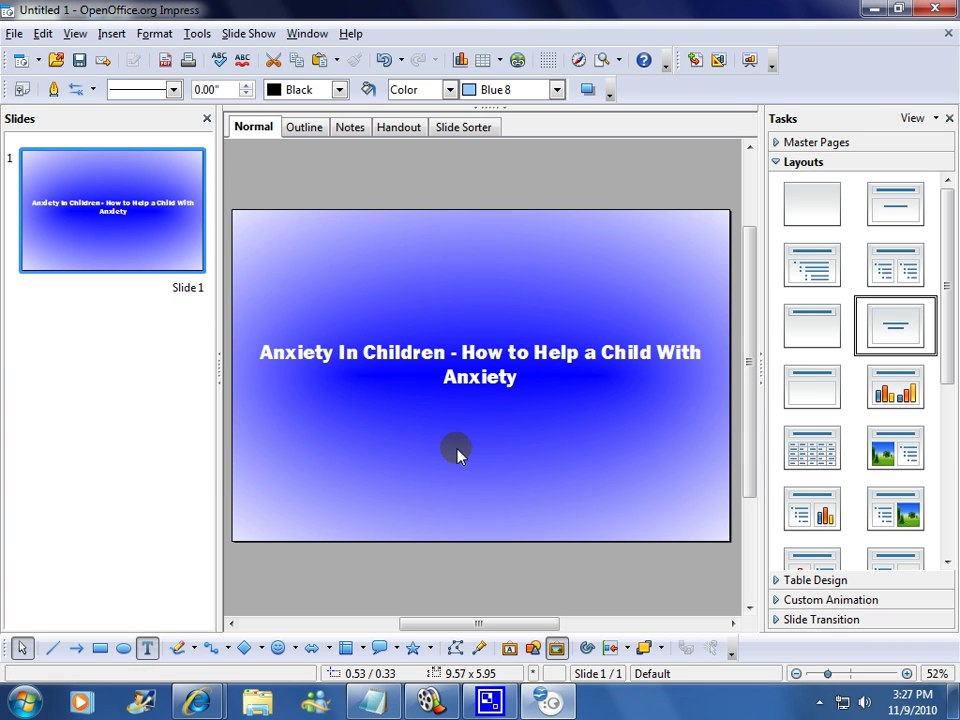
Set the font size of the title text on slide 1 to 40.
left_click(519, 376)
left_click_drag(512, 376, 254, 352)
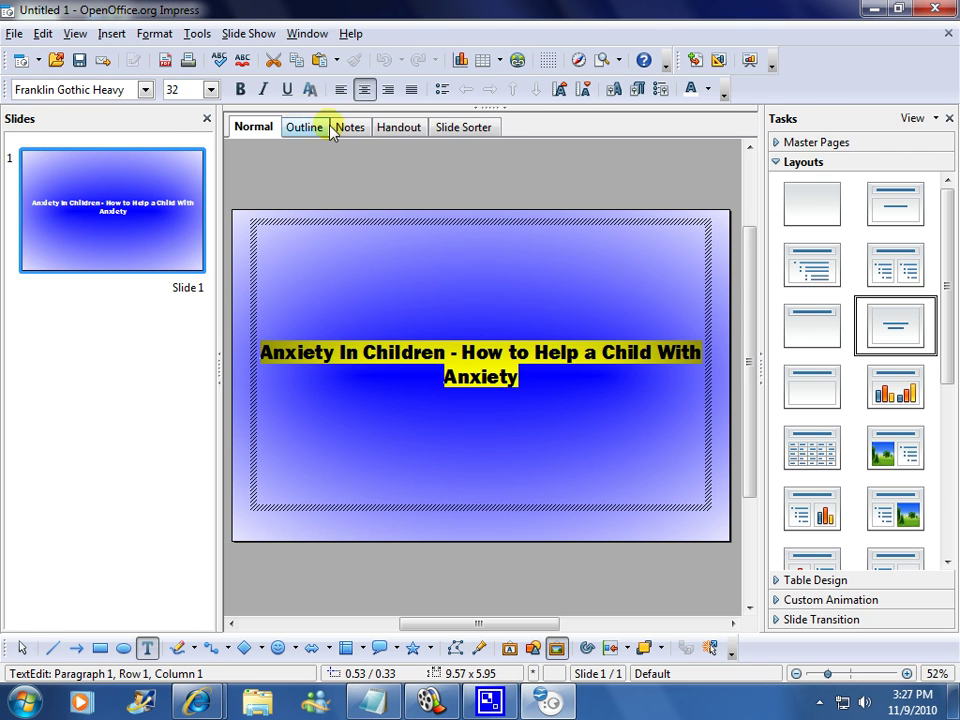
left_click(211, 89)
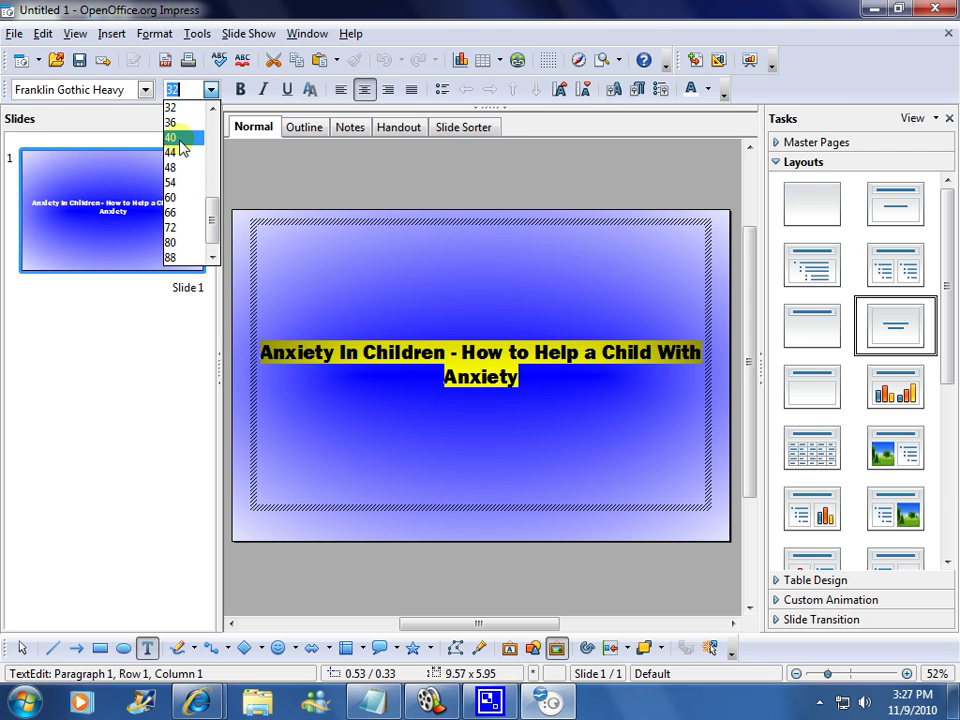
left_click(181, 139)
left_click(412, 445)
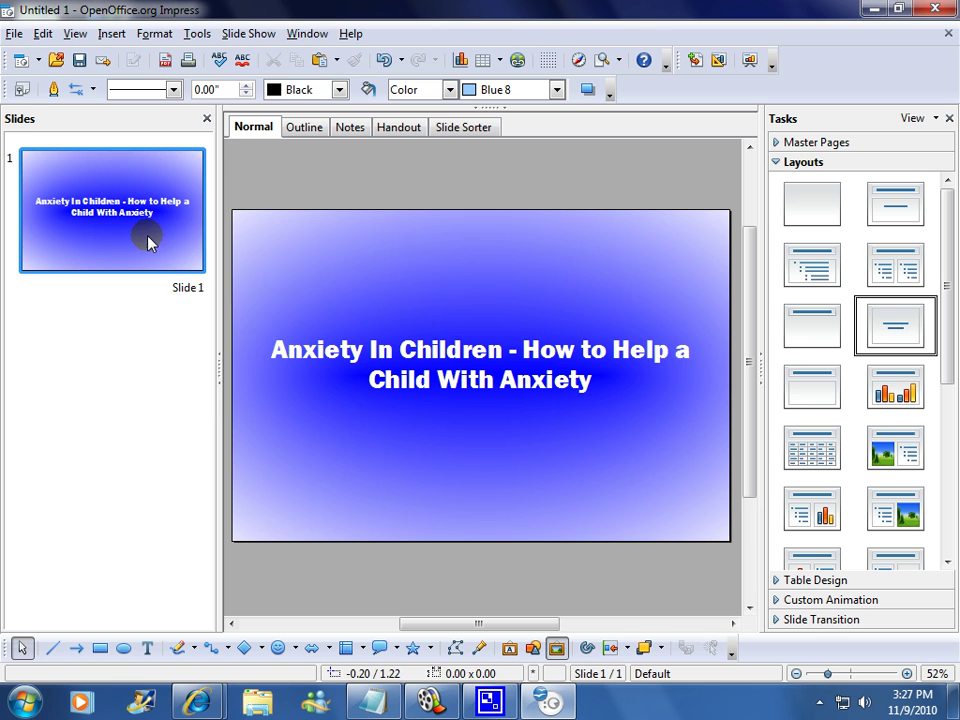
Copy slide 1, paste the duplicate after it, and select the duplicated slide.
right_click(148, 237)
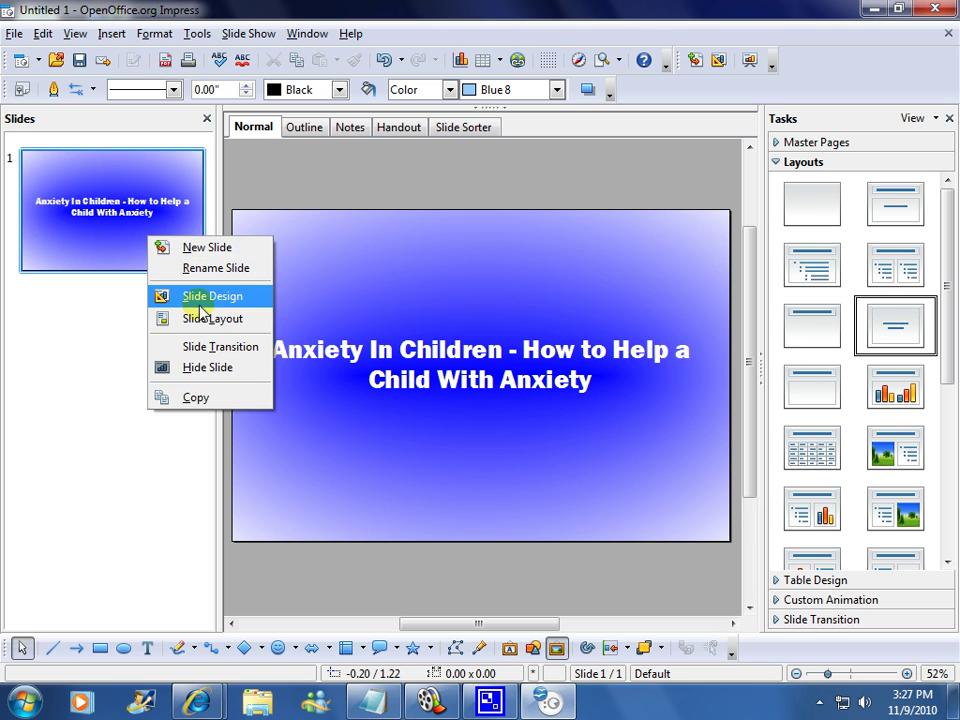
left_click(195, 398)
right_click(136, 306)
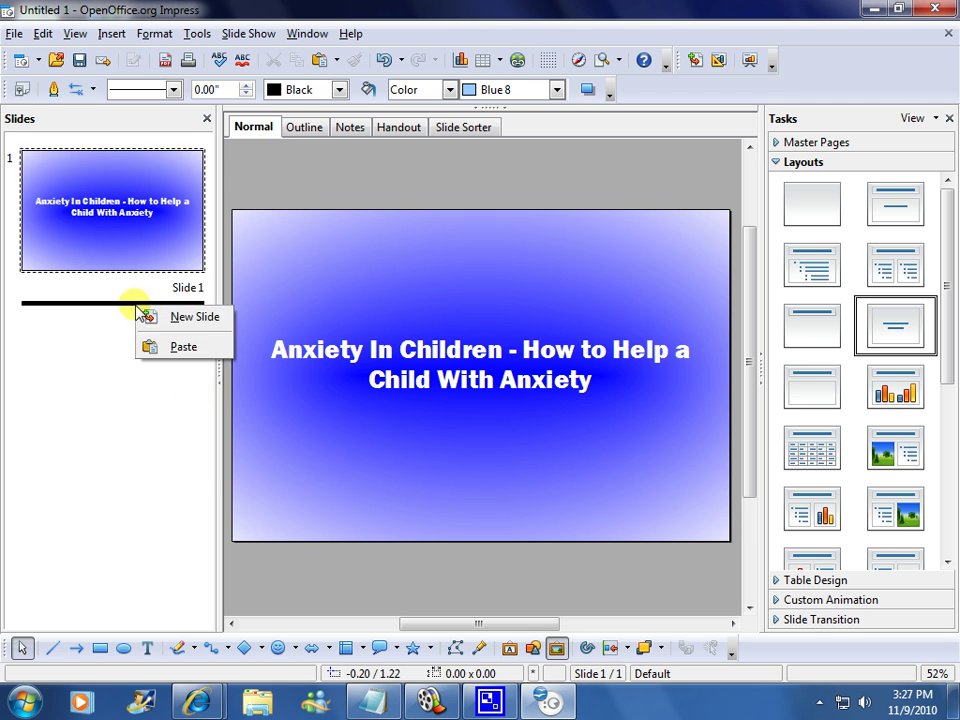
left_click(175, 348)
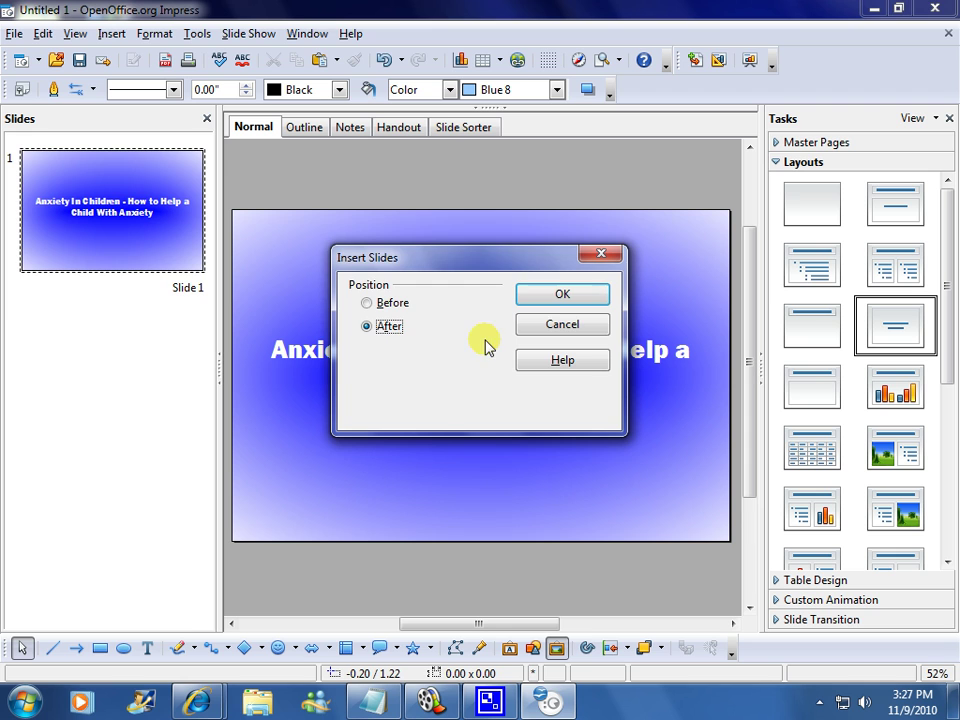
left_click(560, 295)
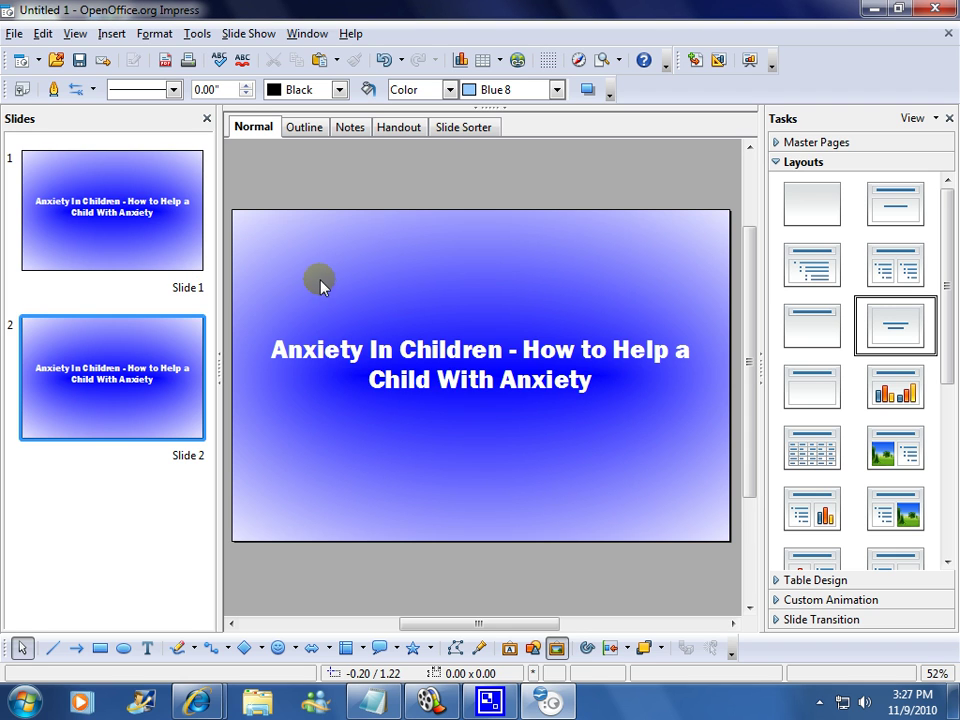
left_click(137, 357)
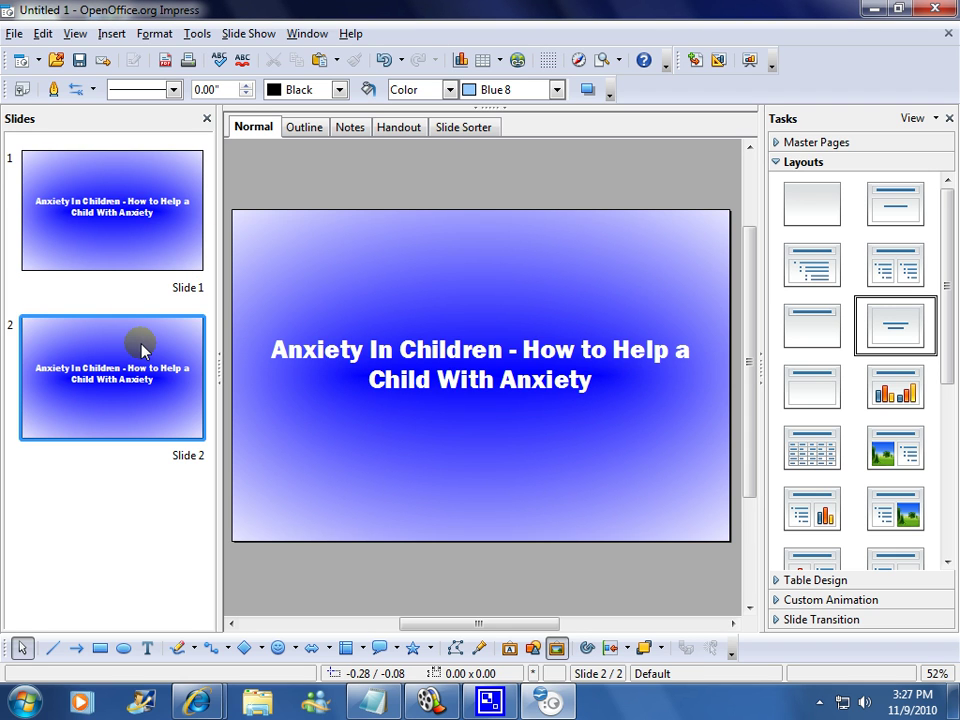
left_click(90, 236)
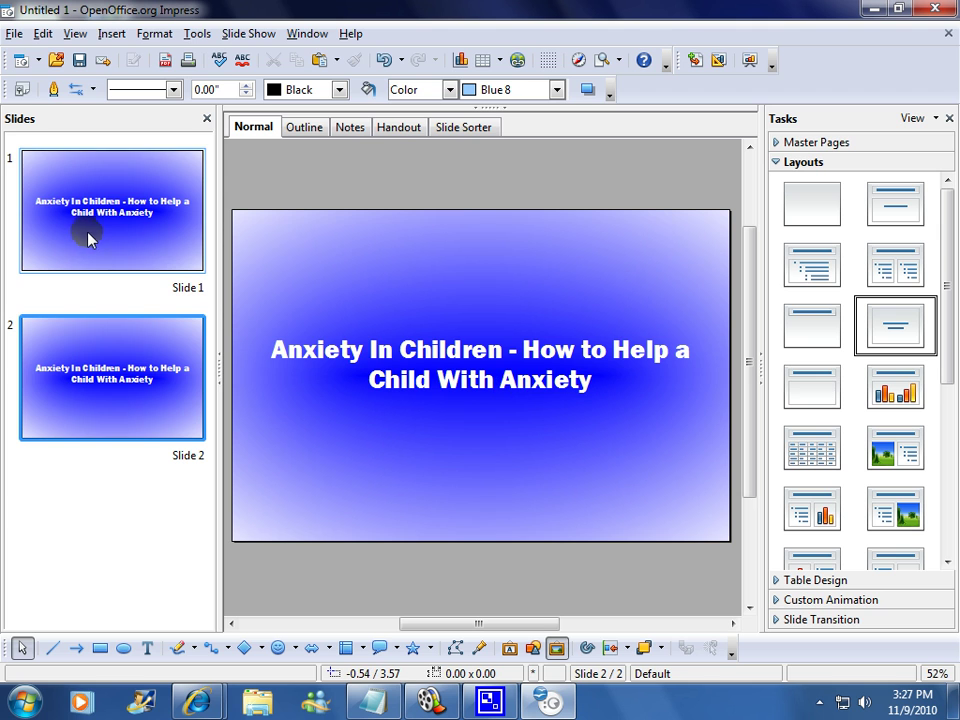
left_click(104, 347)
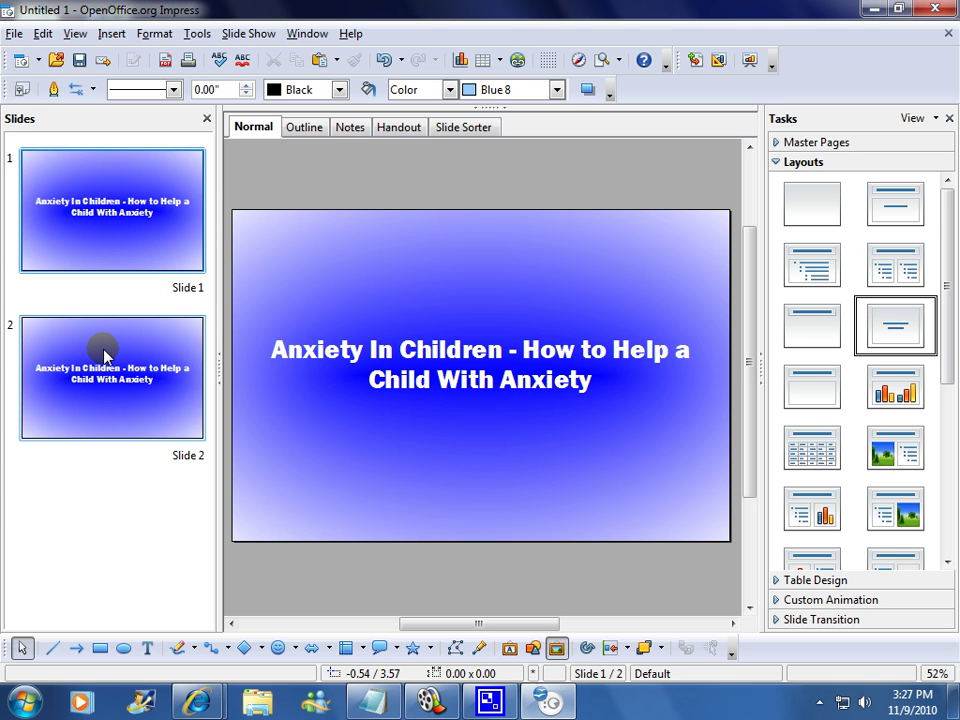
Copy the question "Are you looking for a way to help your child with anxiety?" from the Notepad article.
left_click(500, 349)
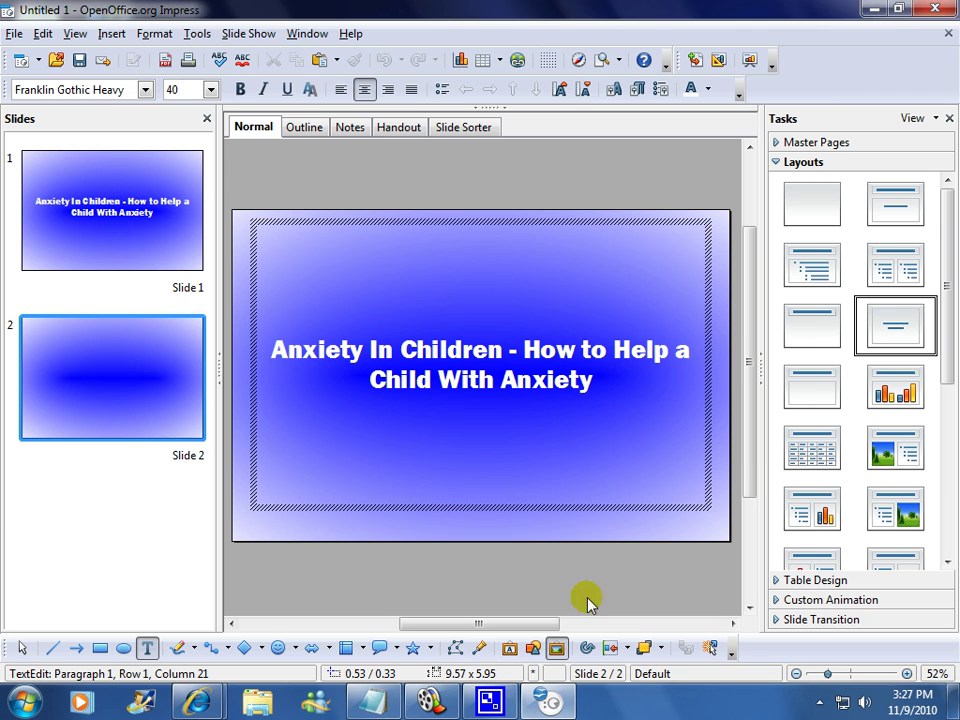
left_click(373, 700)
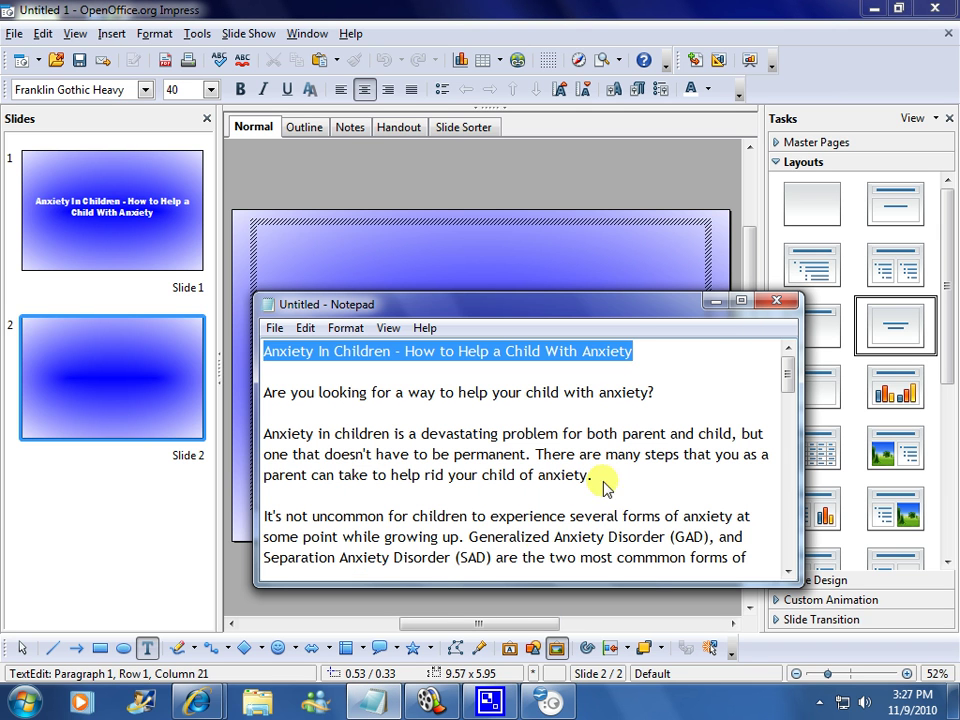
left_click_drag(657, 394, 262, 404)
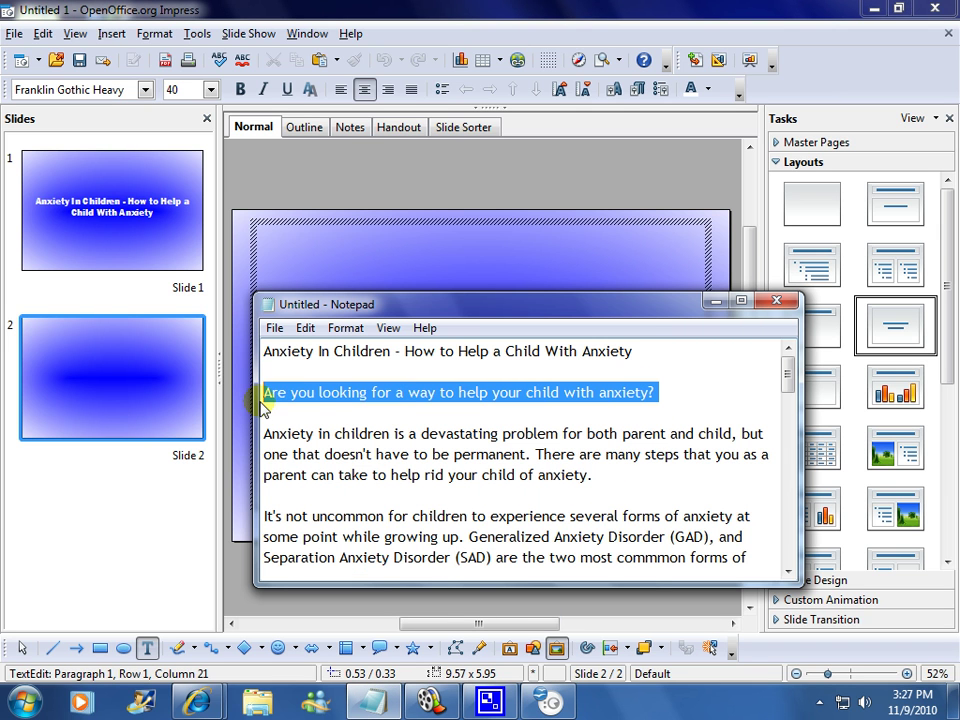
right_click(293, 396)
left_click(347, 449)
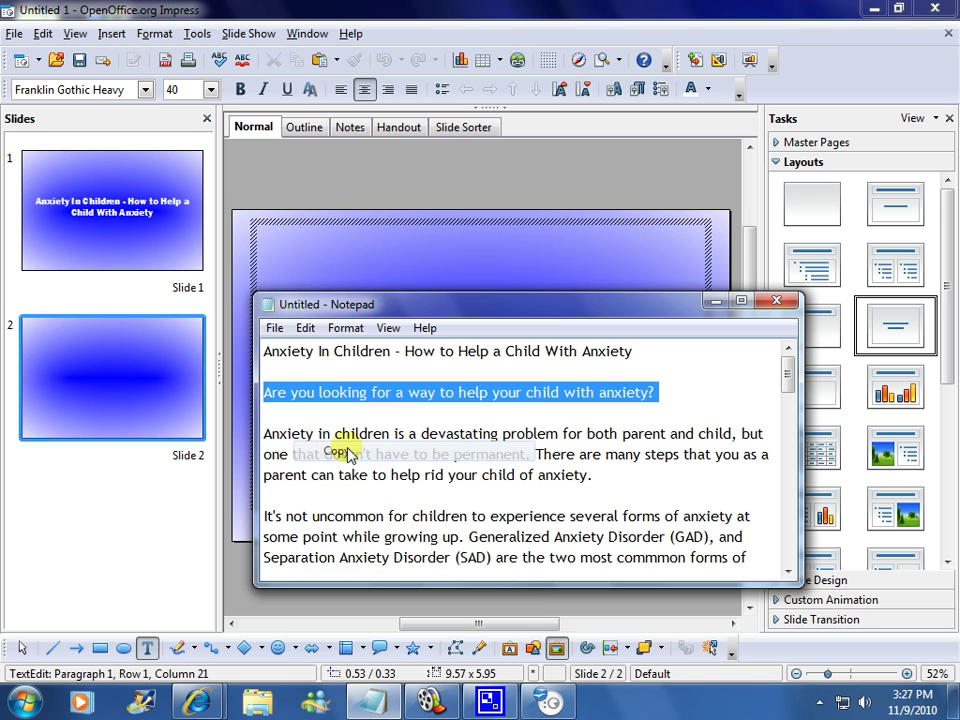
left_click(716, 300)
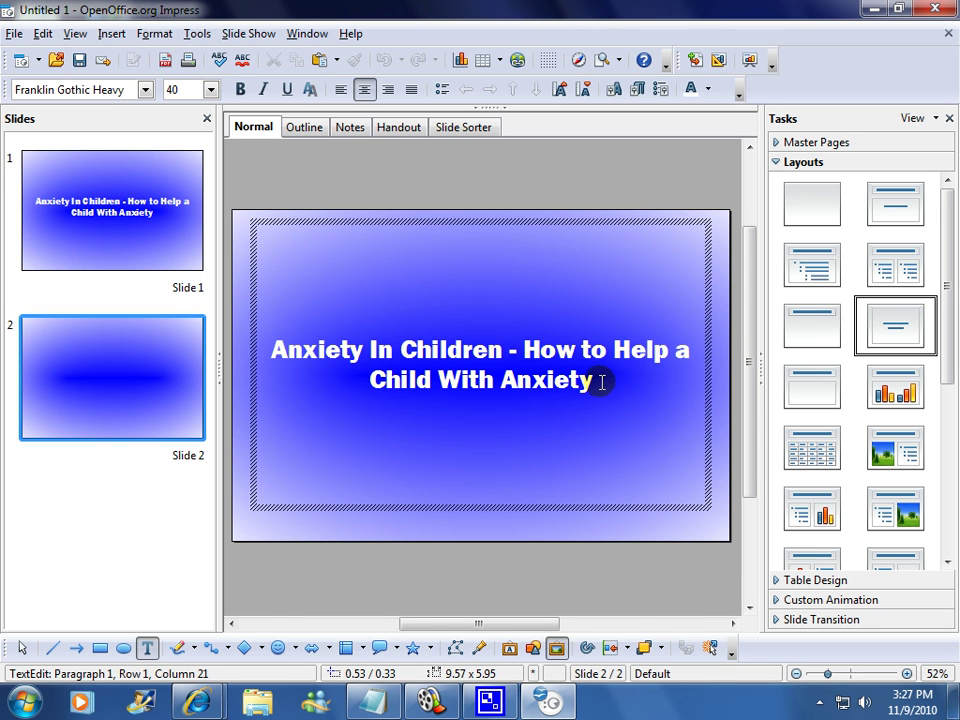
Replace the title text on slide 2 with the copied question.
left_click_drag(595, 380, 272, 350)
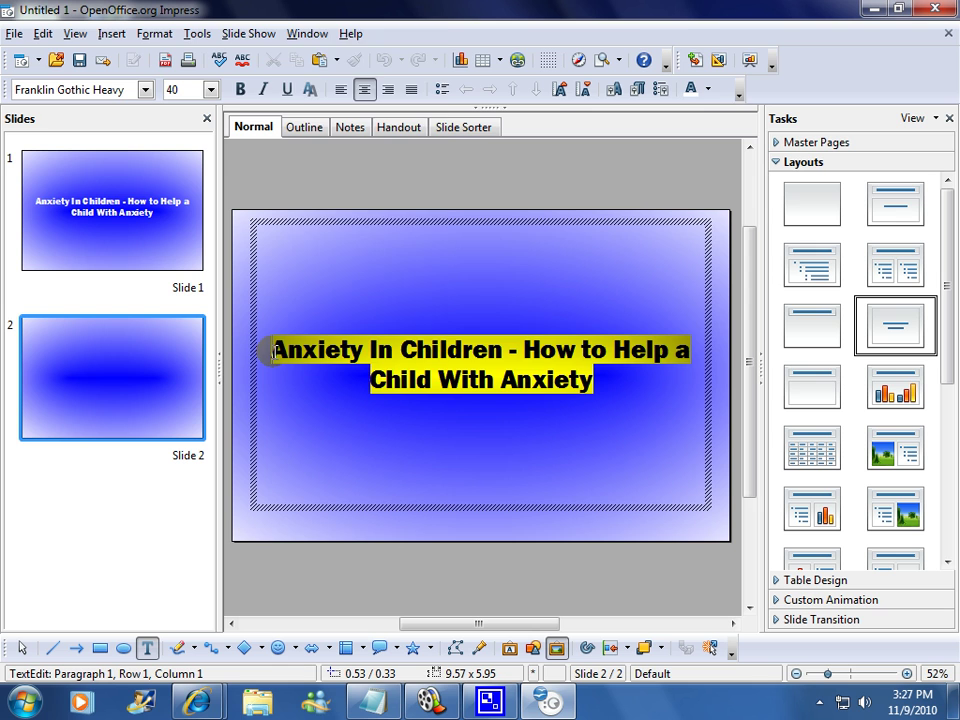
right_click(288, 352)
left_click(320, 367)
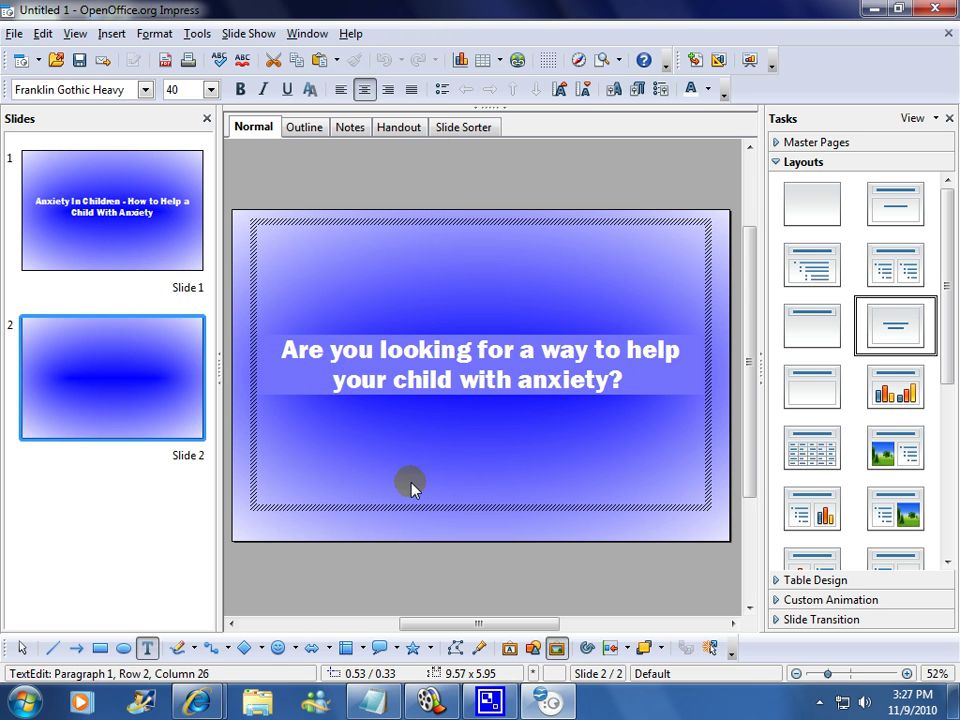
left_click(405, 585)
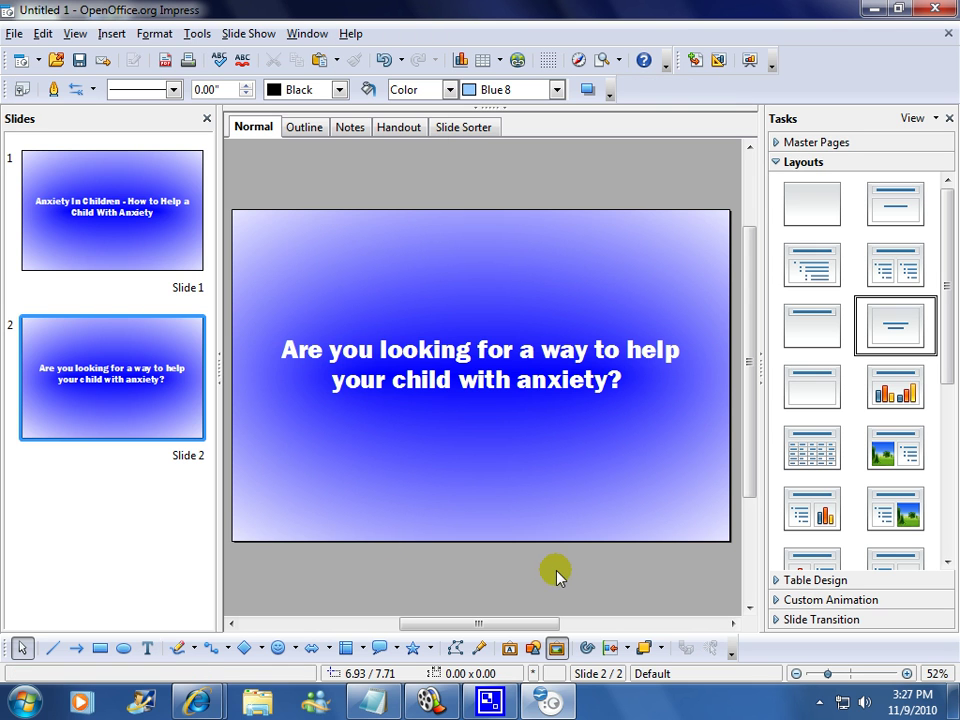
Copy slide 2 and paste the duplicate after it as slide 3.
right_click(152, 414)
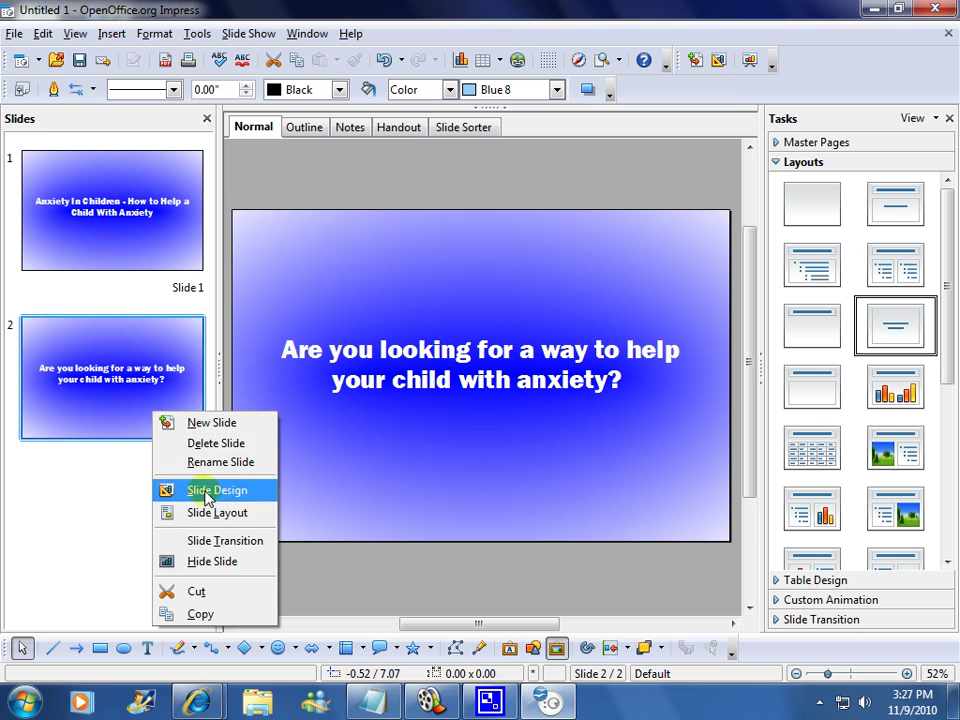
left_click(229, 614)
right_click(167, 508)
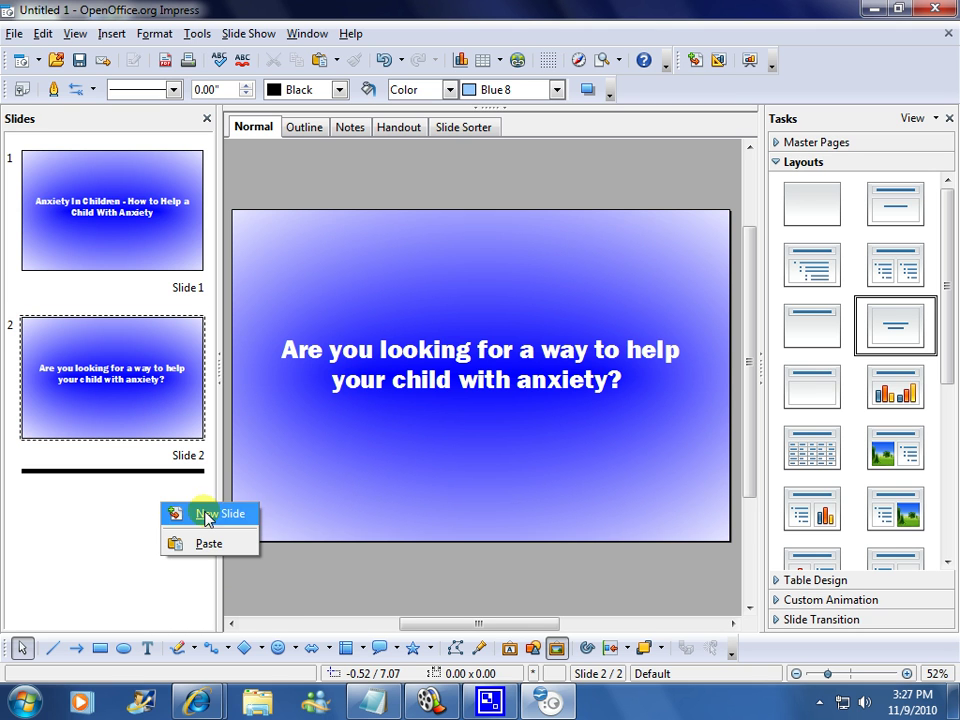
left_click(206, 542)
left_click(562, 294)
Copy the Notepad paragraph that starts with "Anxiety in children is a devastating problem" and ends with "rid your child of anxiety.".
left_click(372, 700)
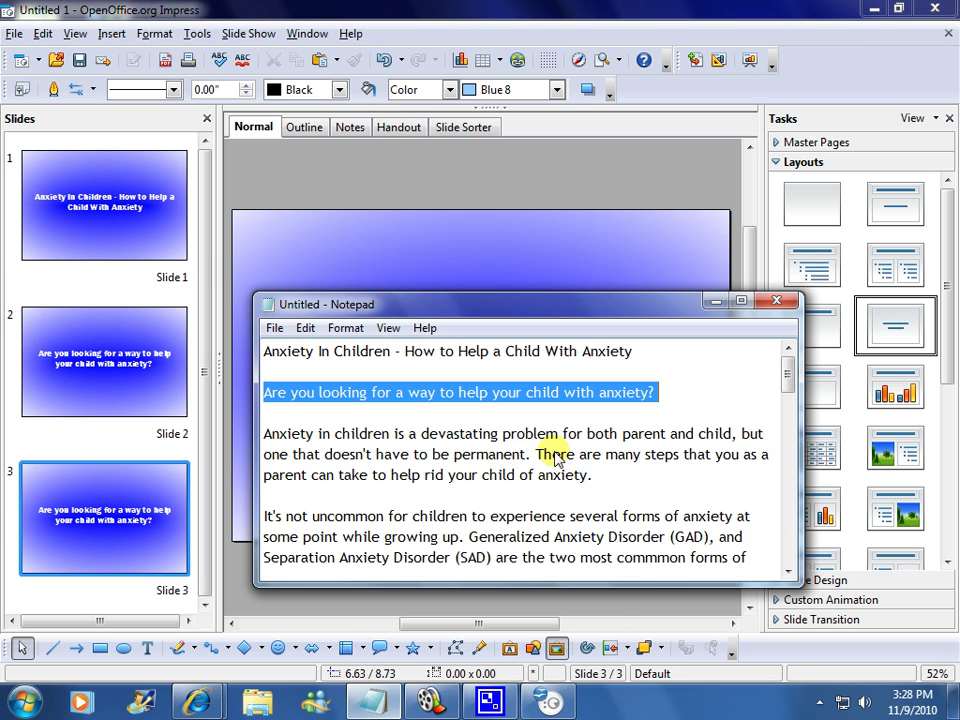
left_click_drag(590, 478, 365, 435)
left_click(594, 480)
left_click_drag(594, 480, 266, 447)
right_click(266, 447)
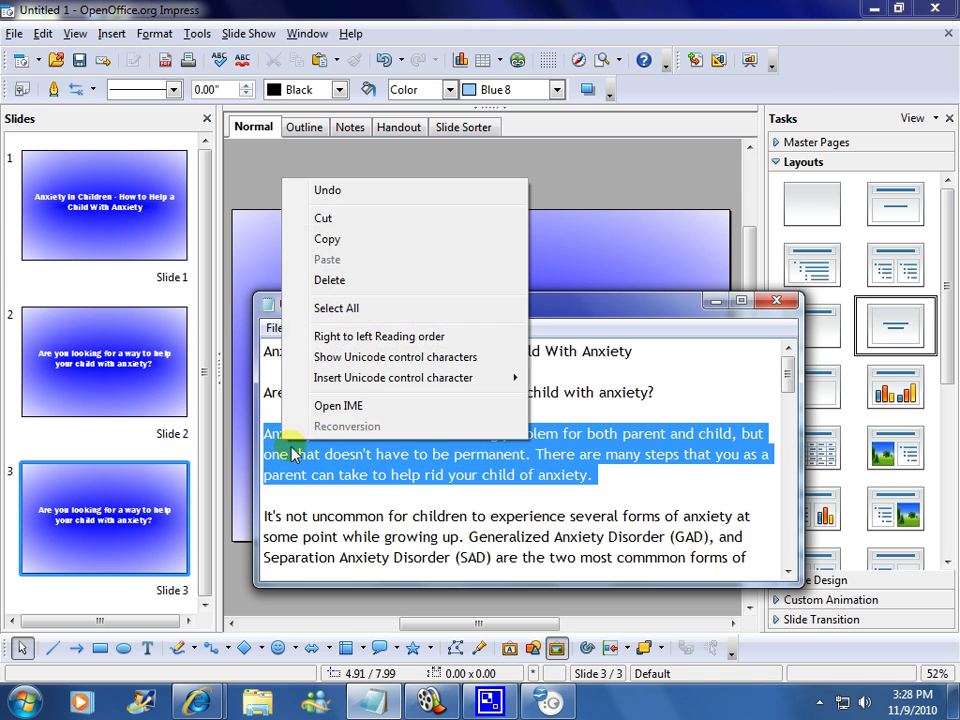
left_click(327, 240)
left_click(714, 302)
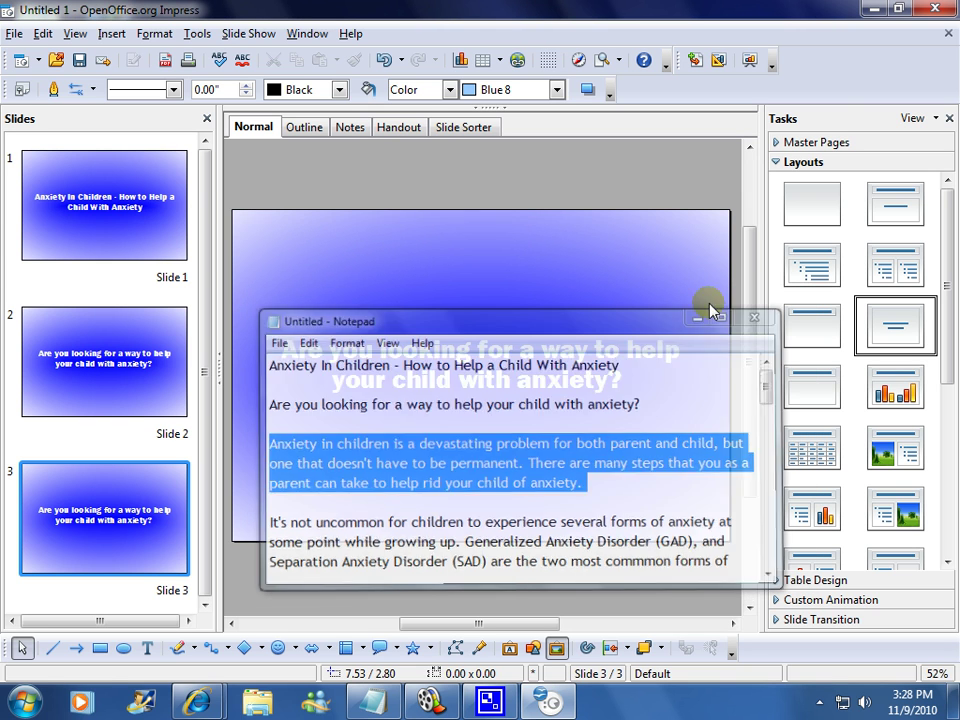
Replace the question text on slide 3 with the copied paragraph.
left_click(620, 378)
left_click(545, 350)
left_click_drag(624, 378, 284, 350)
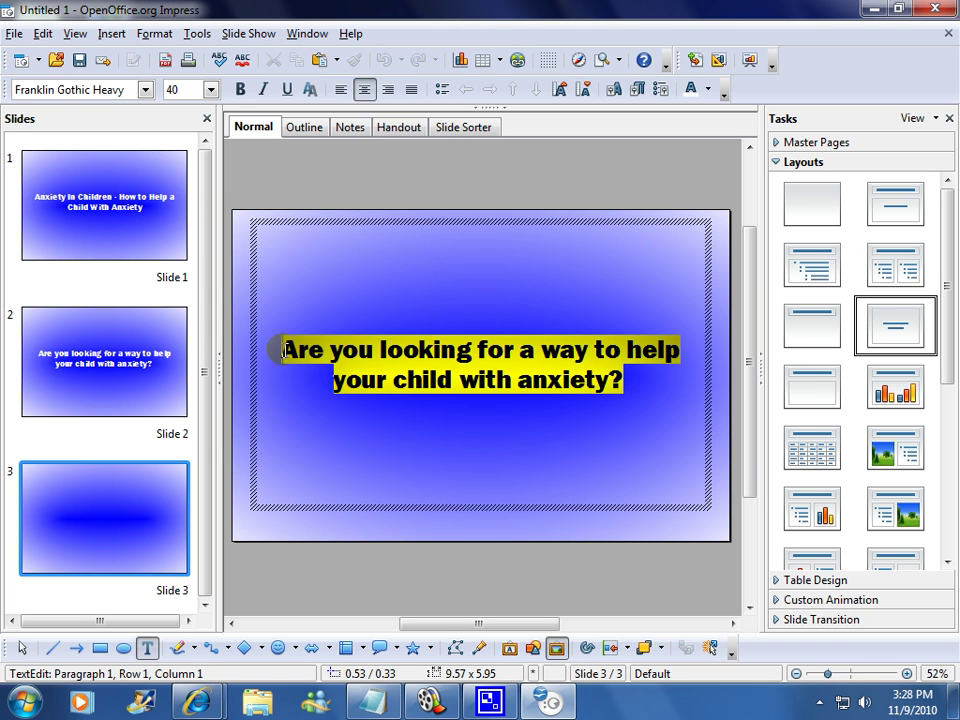
right_click(315, 350)
left_click(335, 369)
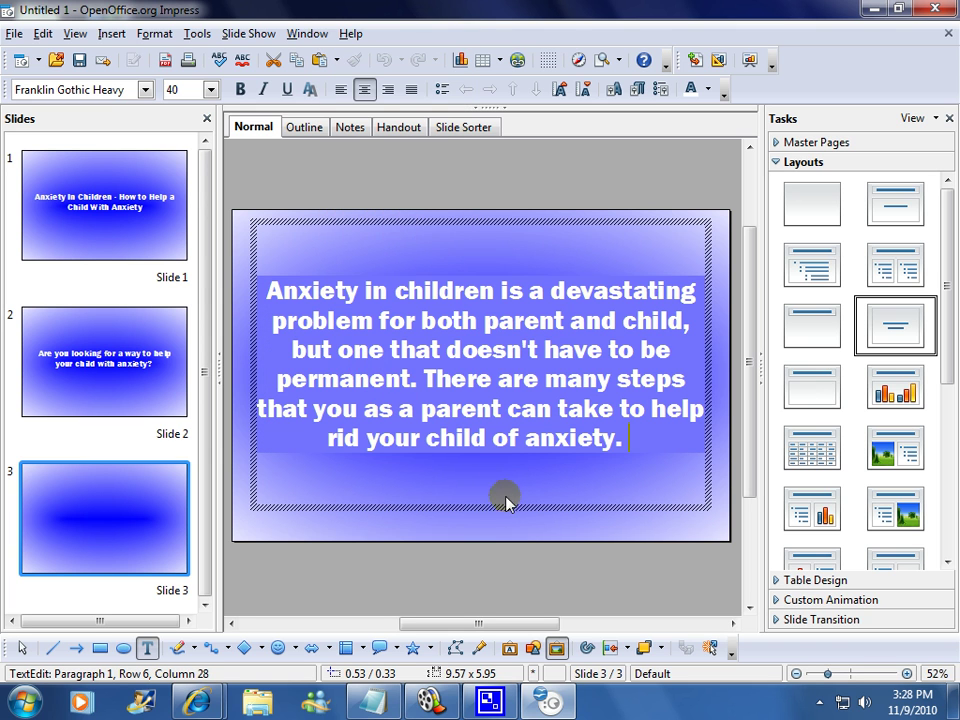
left_click(517, 540)
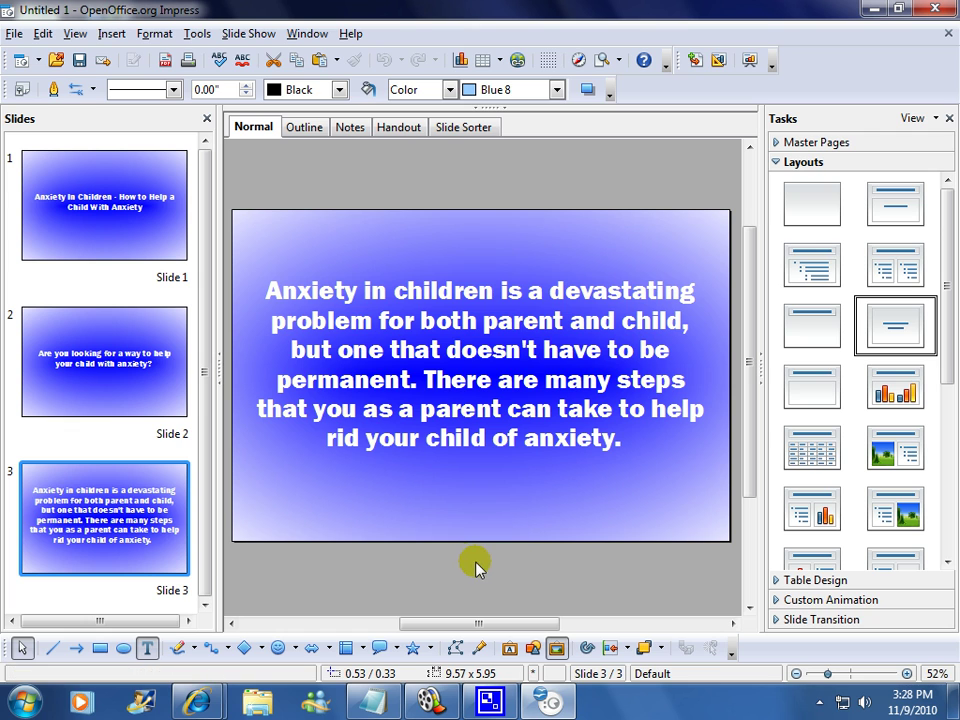
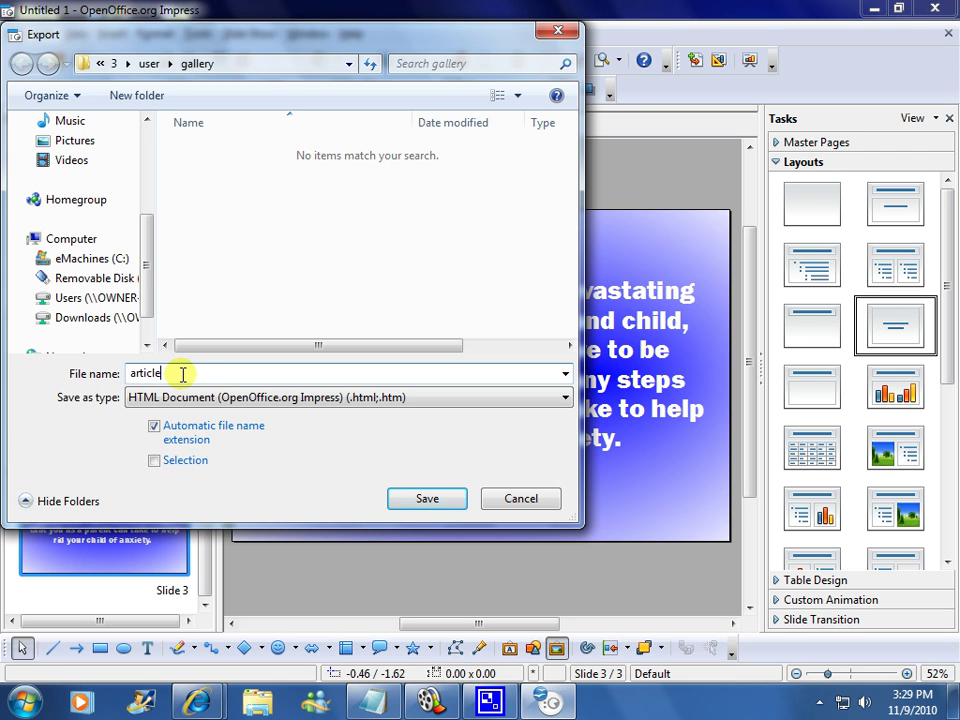
Export the presentation as an HTML document named article to the slides folder on the Desktop, using a new design.
left_click_drag(150, 272, 155, 203)
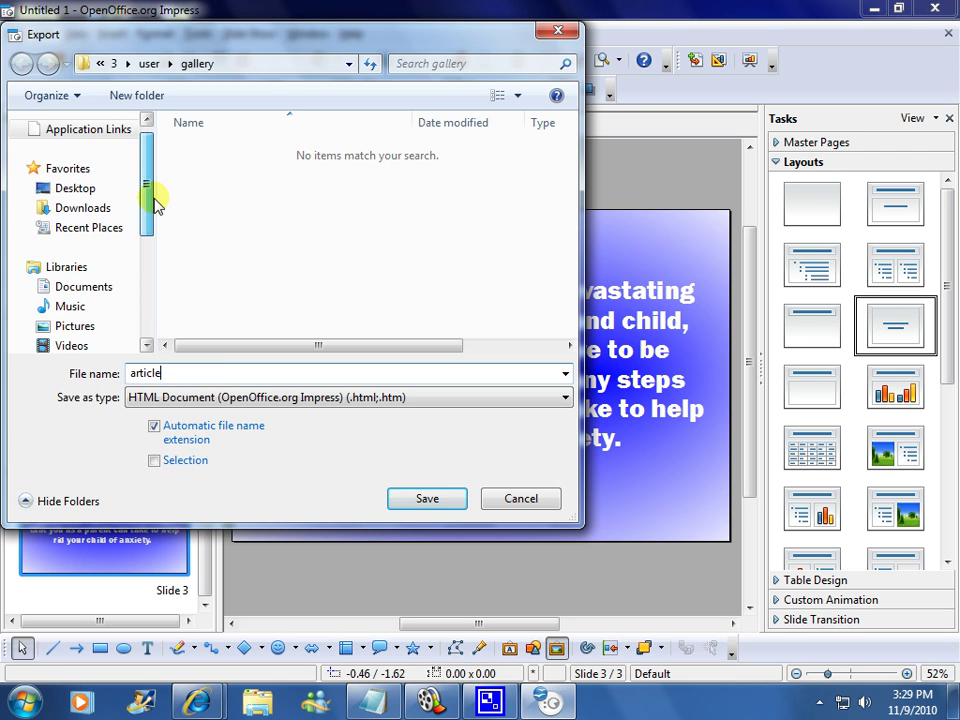
left_click(130, 192)
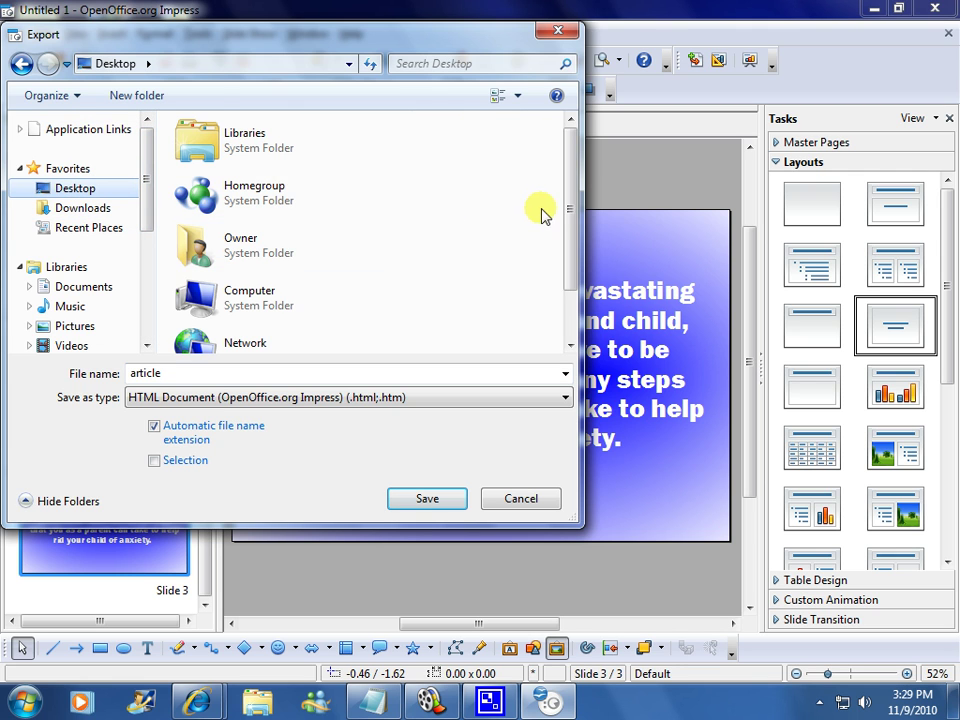
scroll(568, 272, "down", 3)
double_click(250, 330)
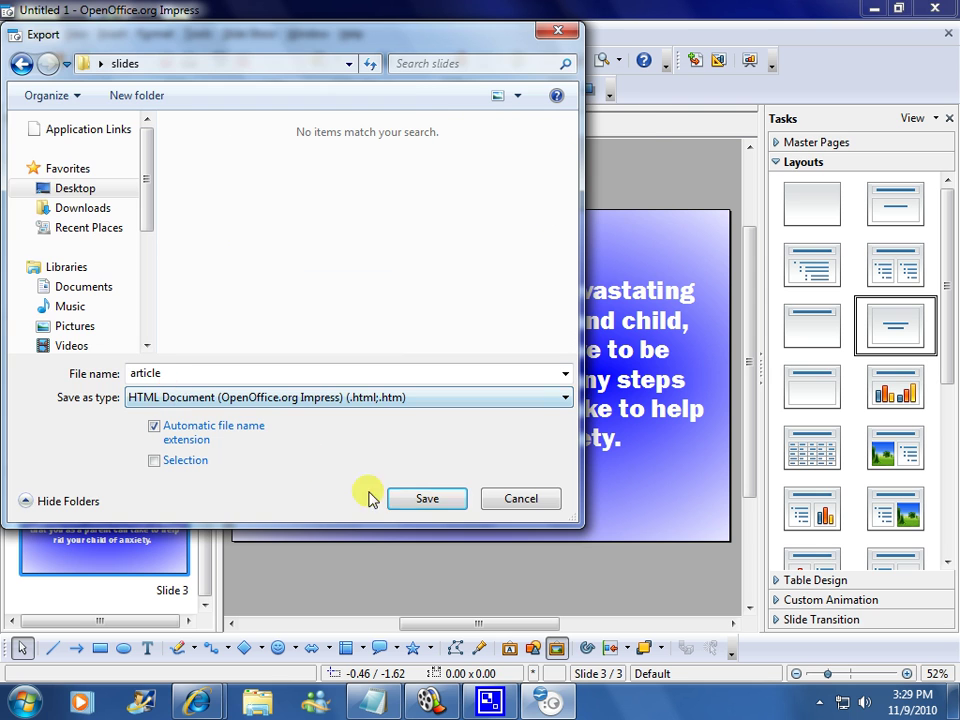
left_click(399, 497)
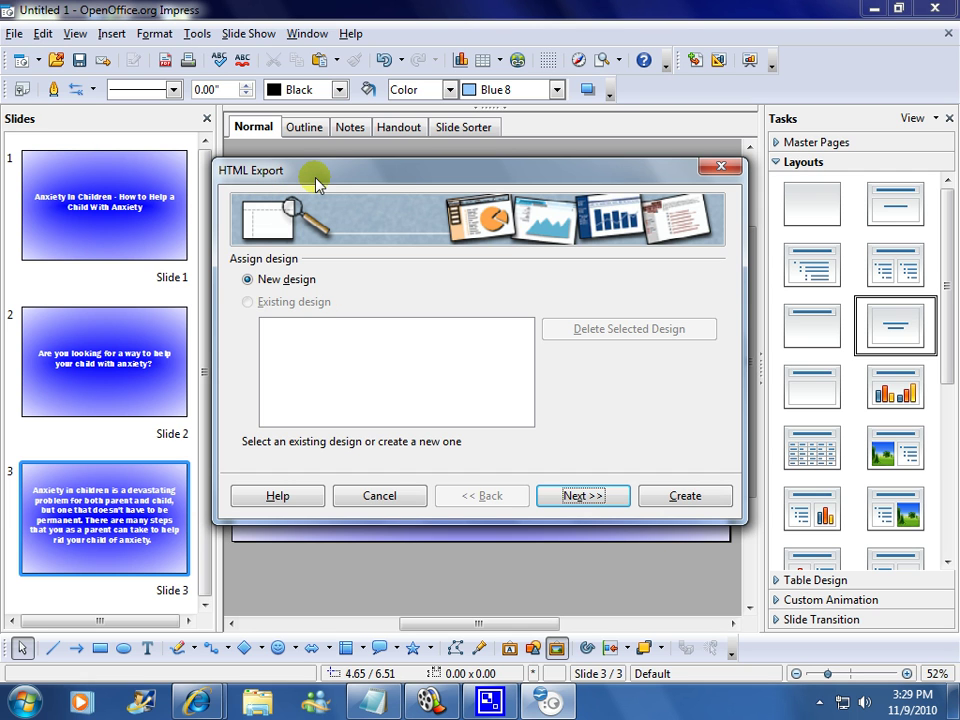
left_click(683, 497)
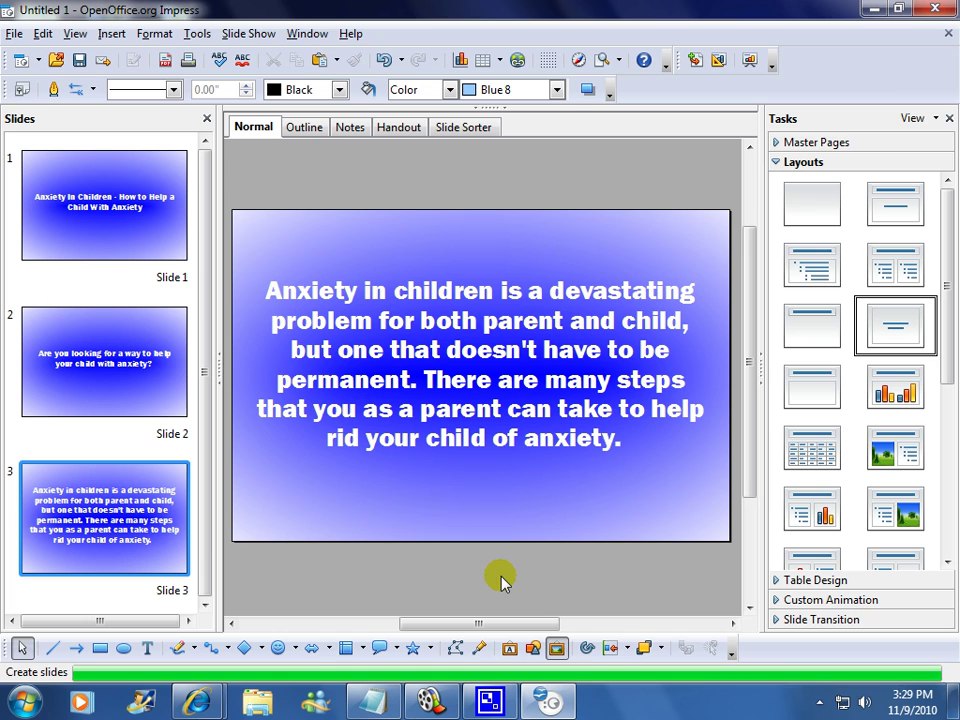
Minimize the presentation, open the slides folder on the desktop and check the types and sizes of the exported files.
left_click(871, 10)
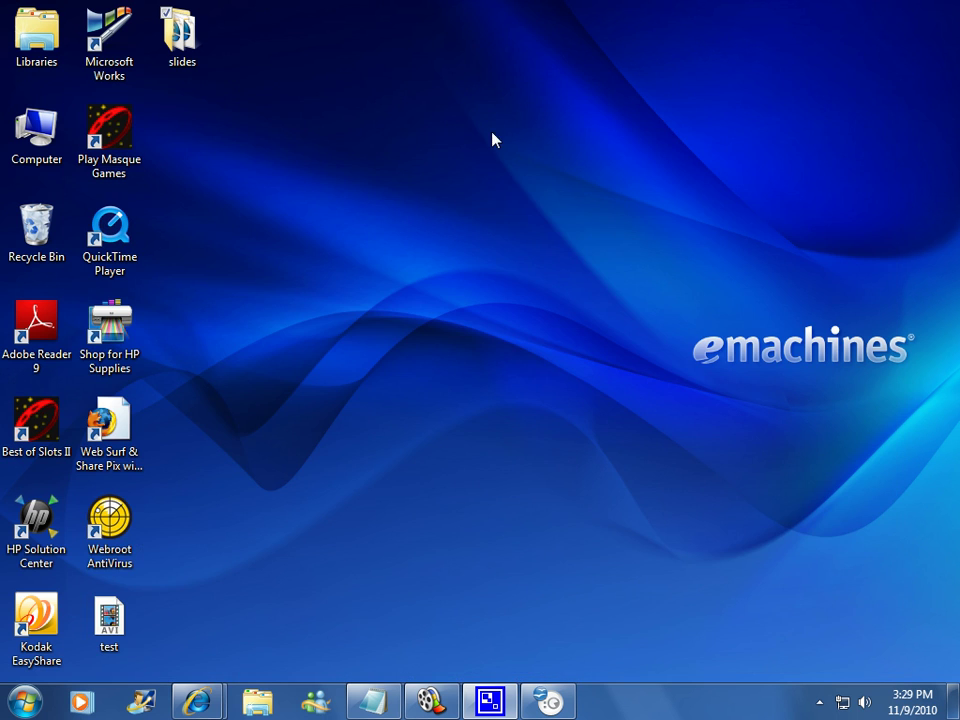
double_click(190, 48)
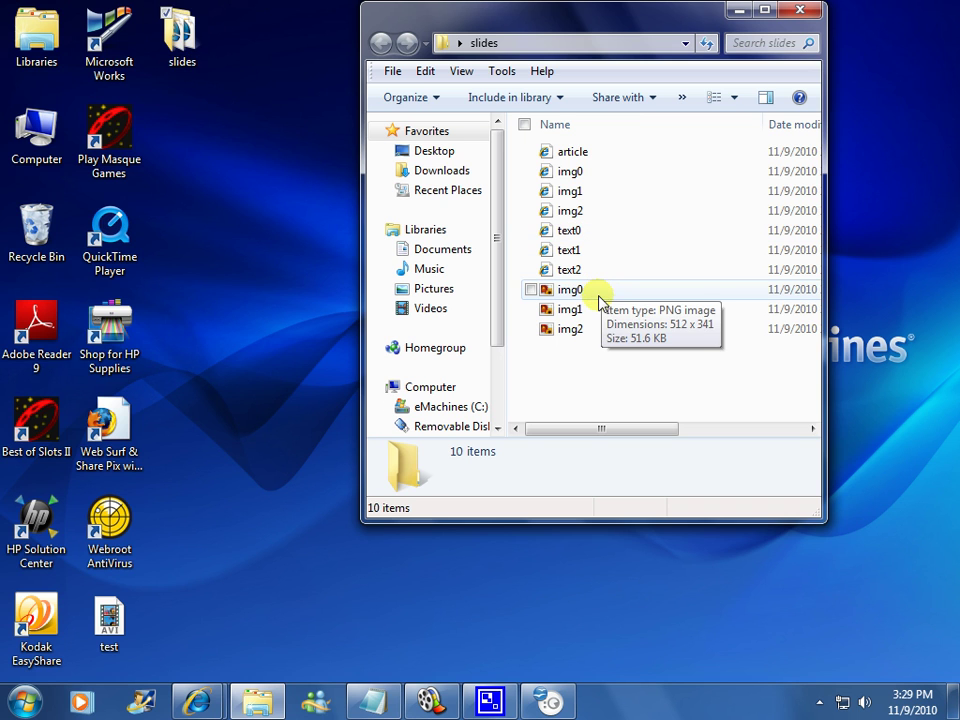
left_click_drag(590, 428, 778, 415)
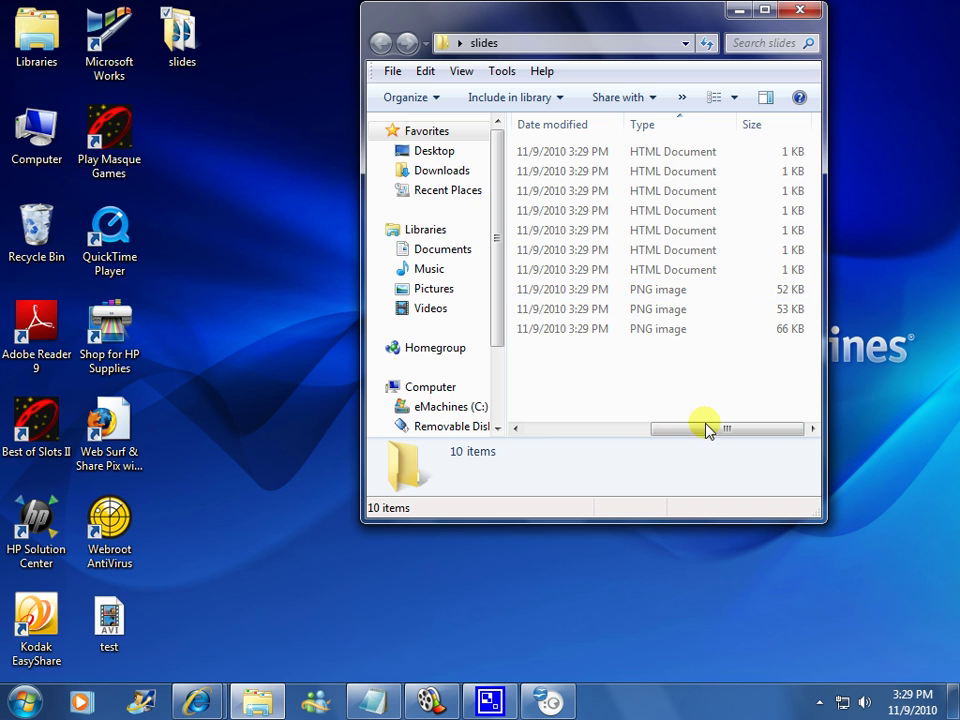
left_click_drag(712, 430, 546, 434)
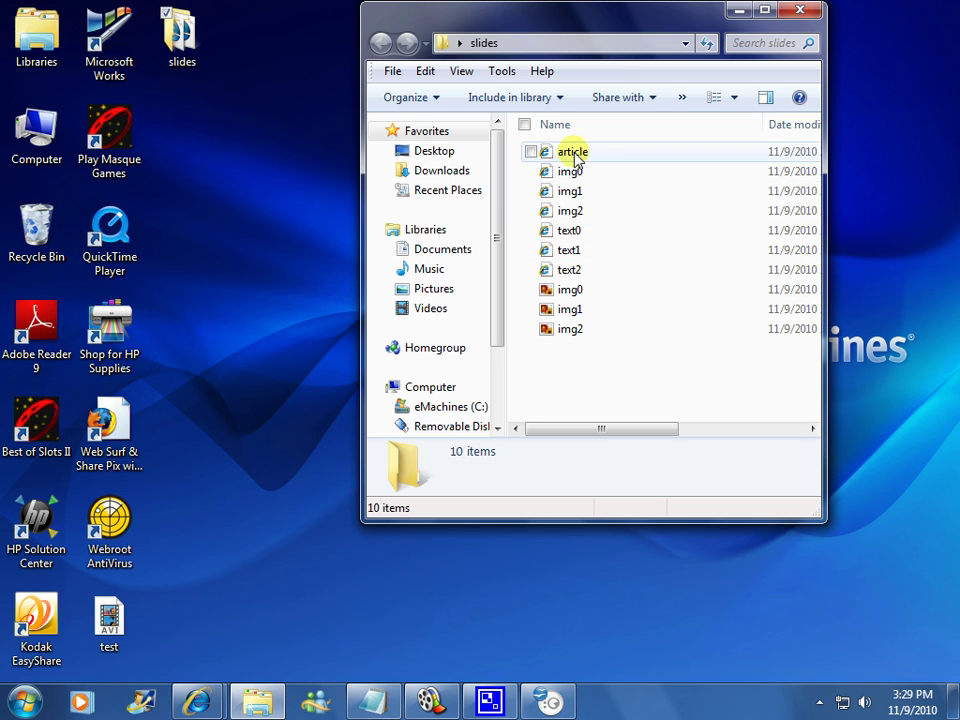
Preview the exported PNG images img0, img1 and img2 in the slides folder, and close the folder.
left_click(566, 310)
left_click(574, 328)
left_click(574, 290)
left_click(574, 310)
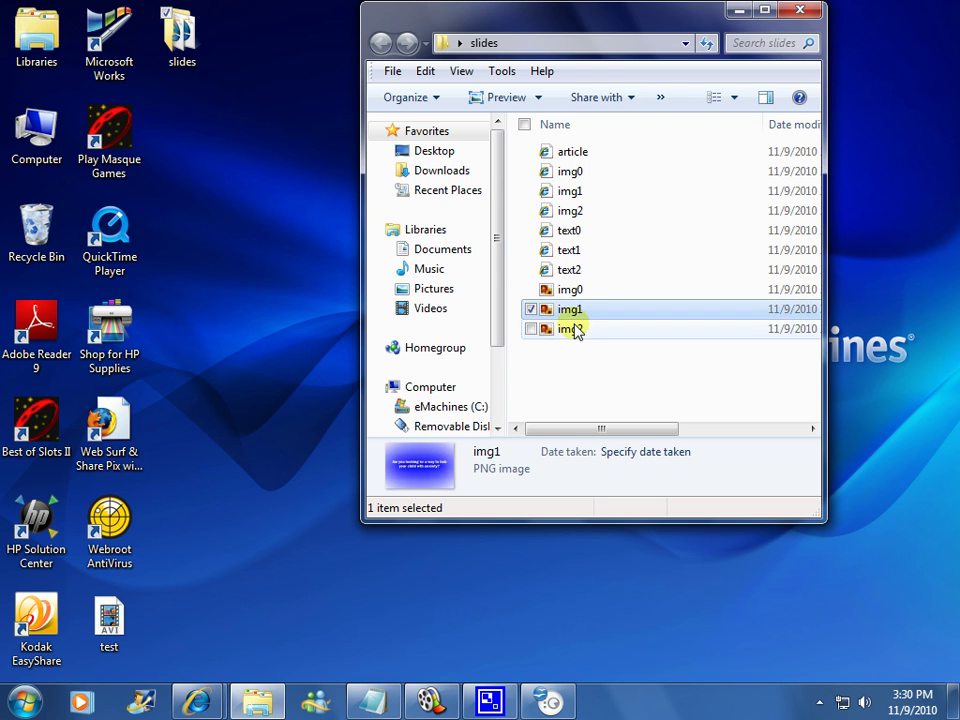
left_click(574, 329)
left_click(569, 290)
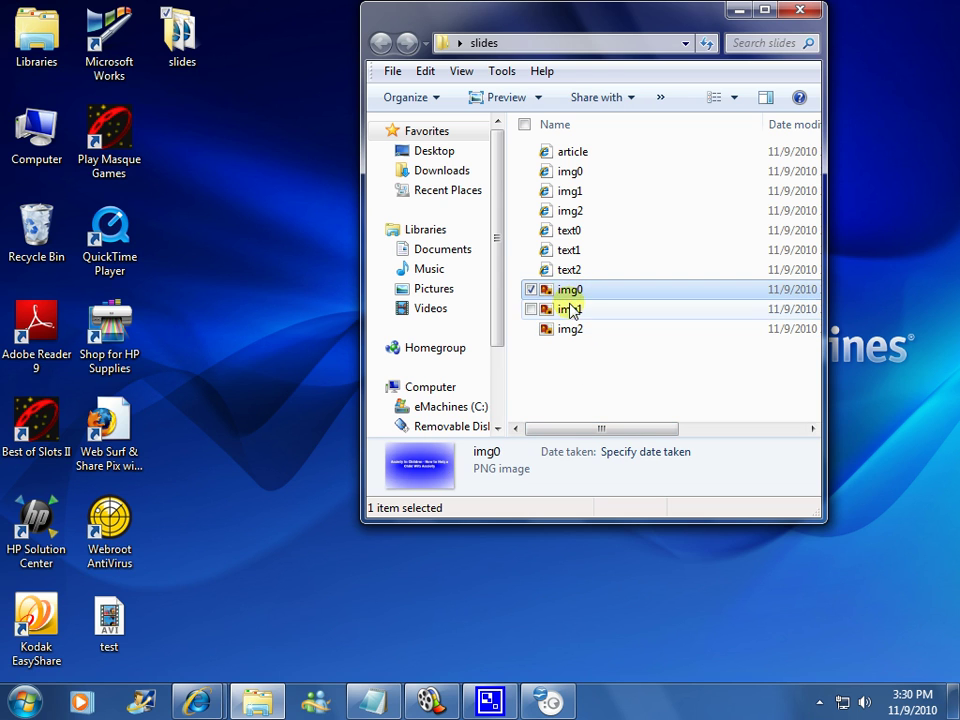
left_click(570, 310)
left_click(572, 289)
left_click(567, 311)
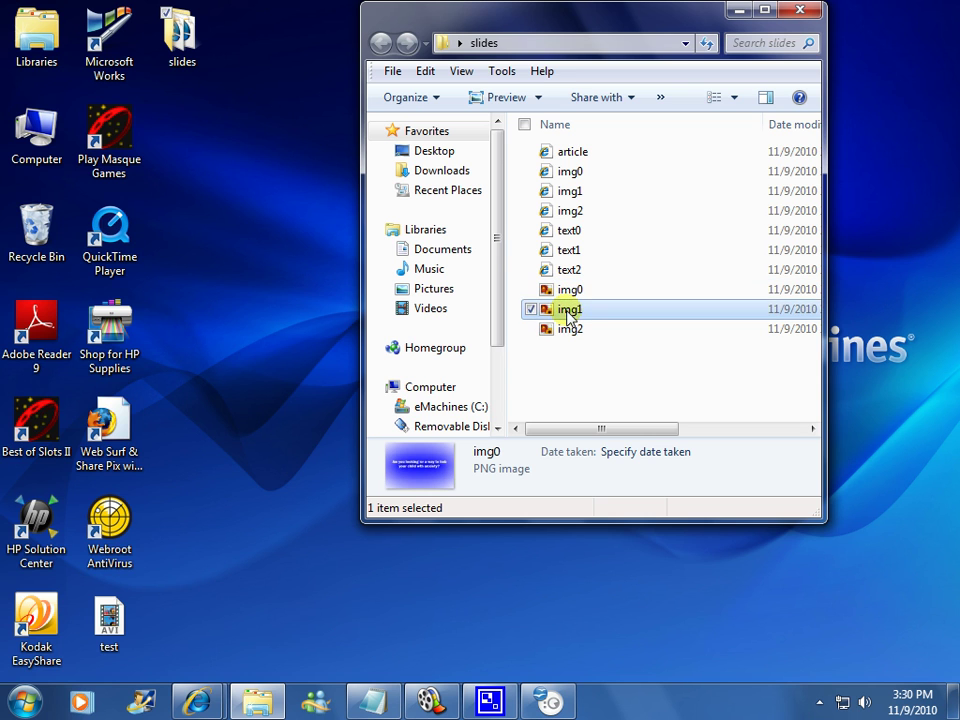
left_click(569, 330)
left_click_drag(588, 428, 557, 435)
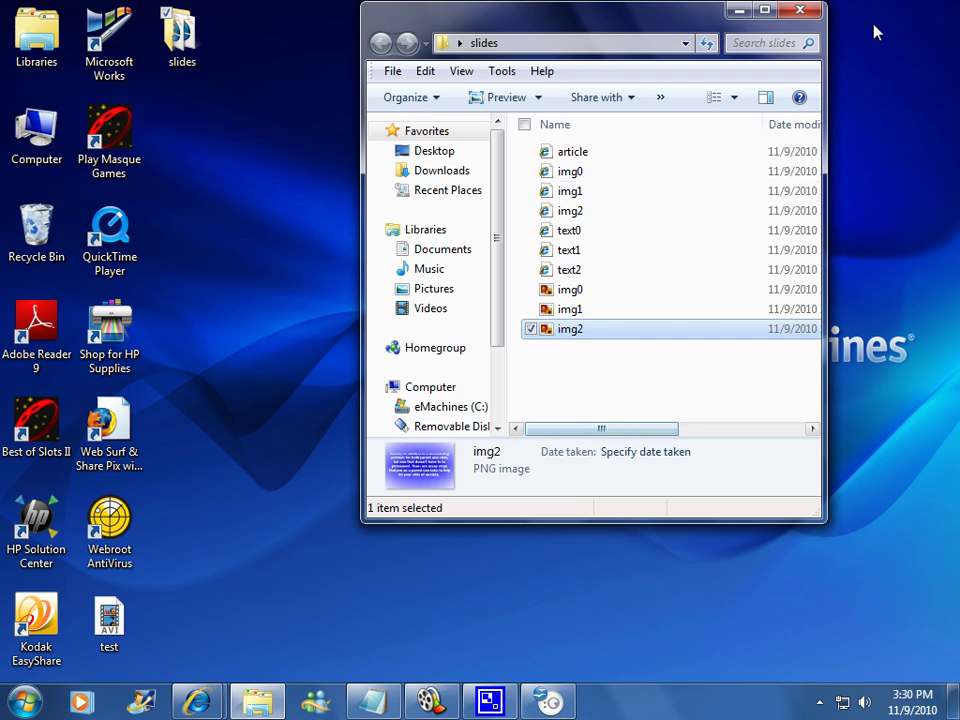
left_click(800, 12)
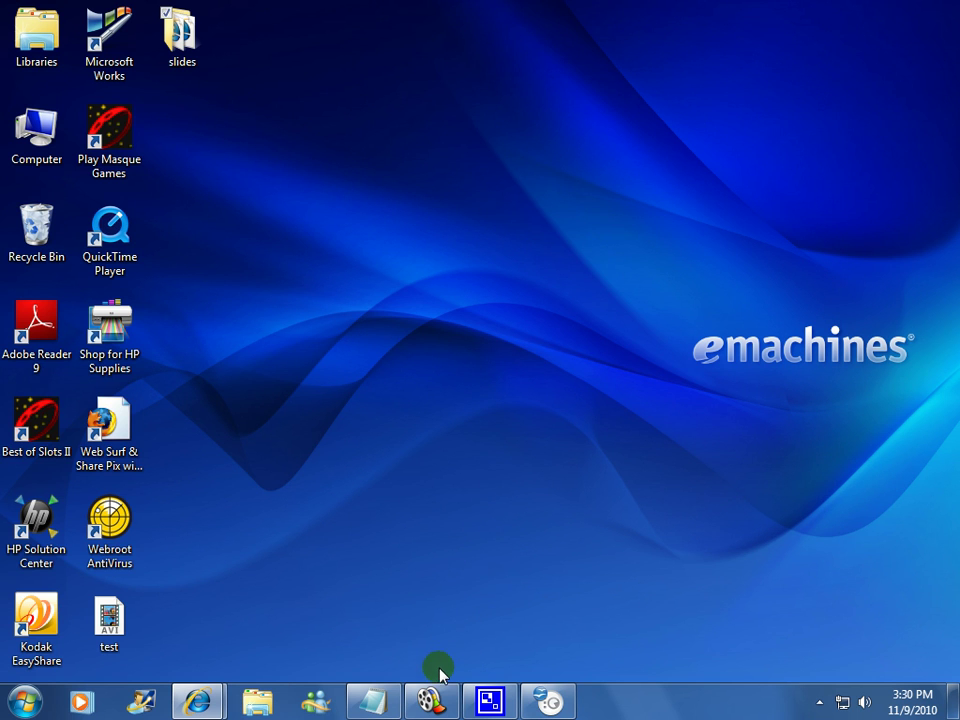
Switch to Windows Movie Maker and import the pictures img0, img1 and img2 from the slides folder on the Desktop.
left_click(430, 703)
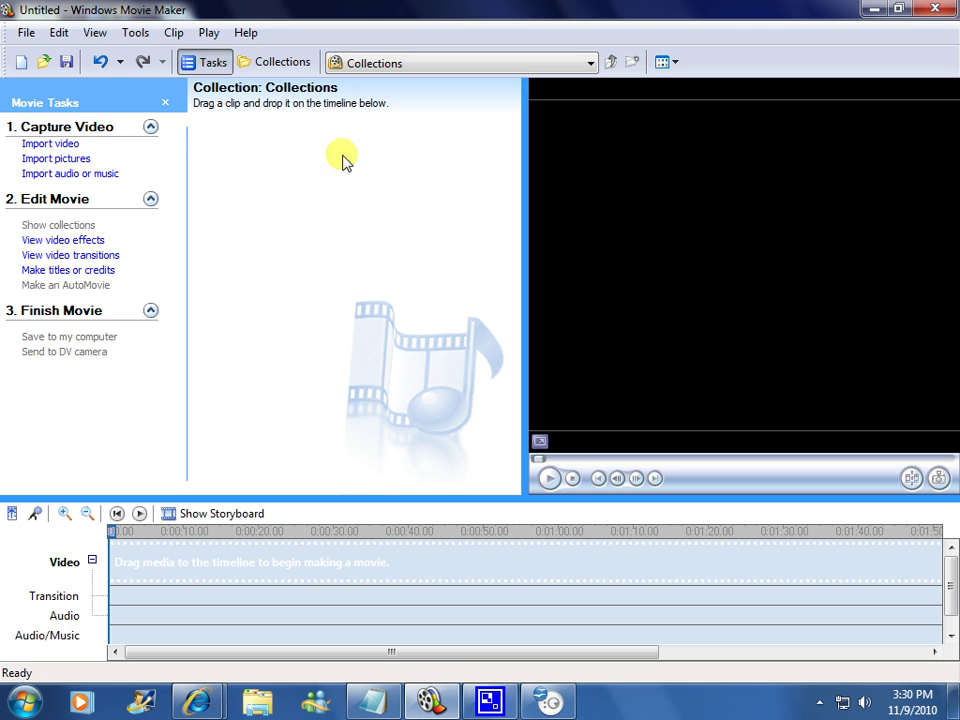
left_click(88, 160)
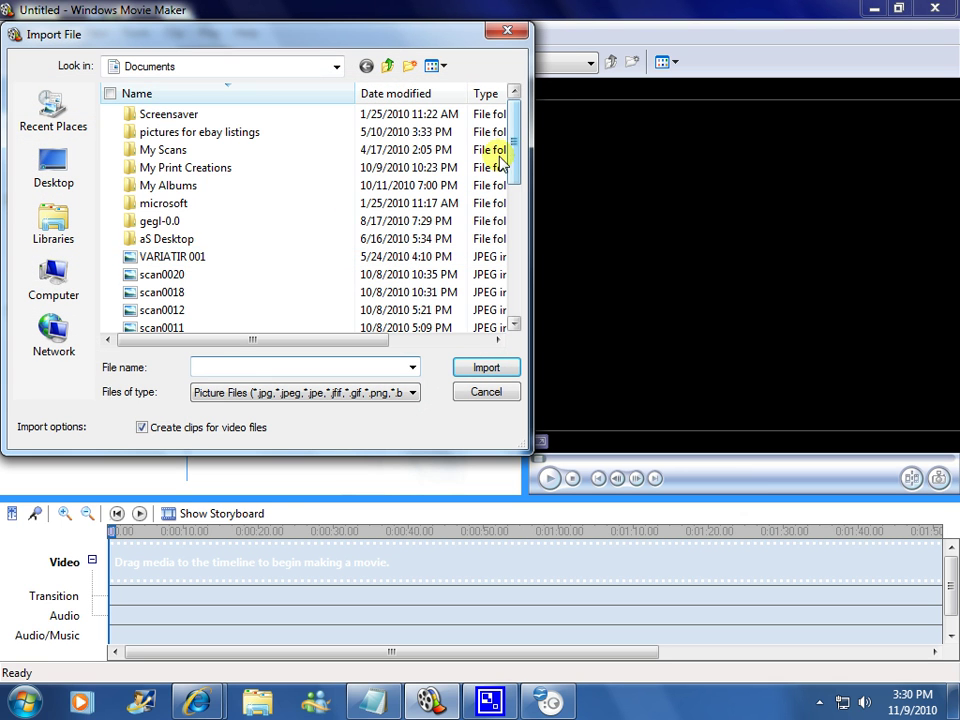
left_click(85, 175)
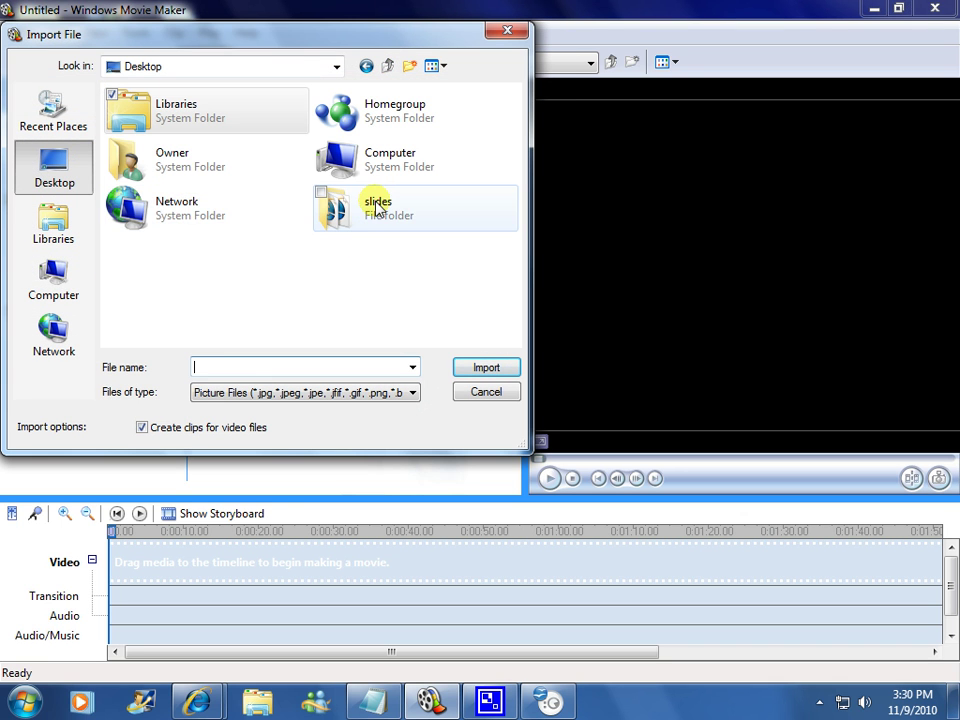
double_click(333, 206)
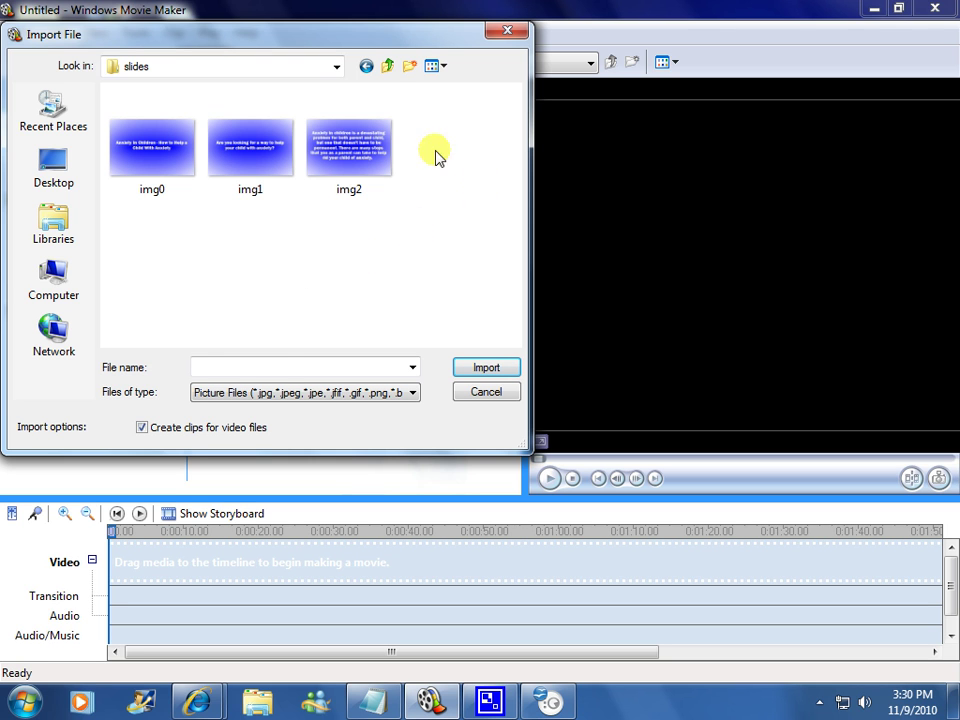
left_click(350, 150)
left_click(215, 160, "ctrl")
left_click(170, 152, "ctrl")
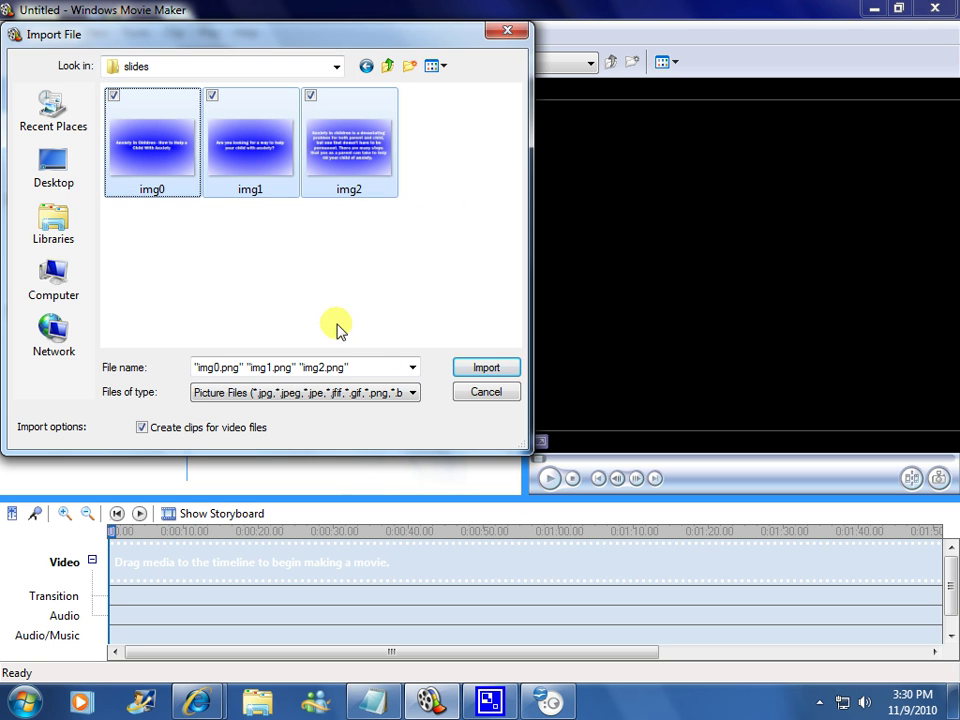
left_click(478, 368)
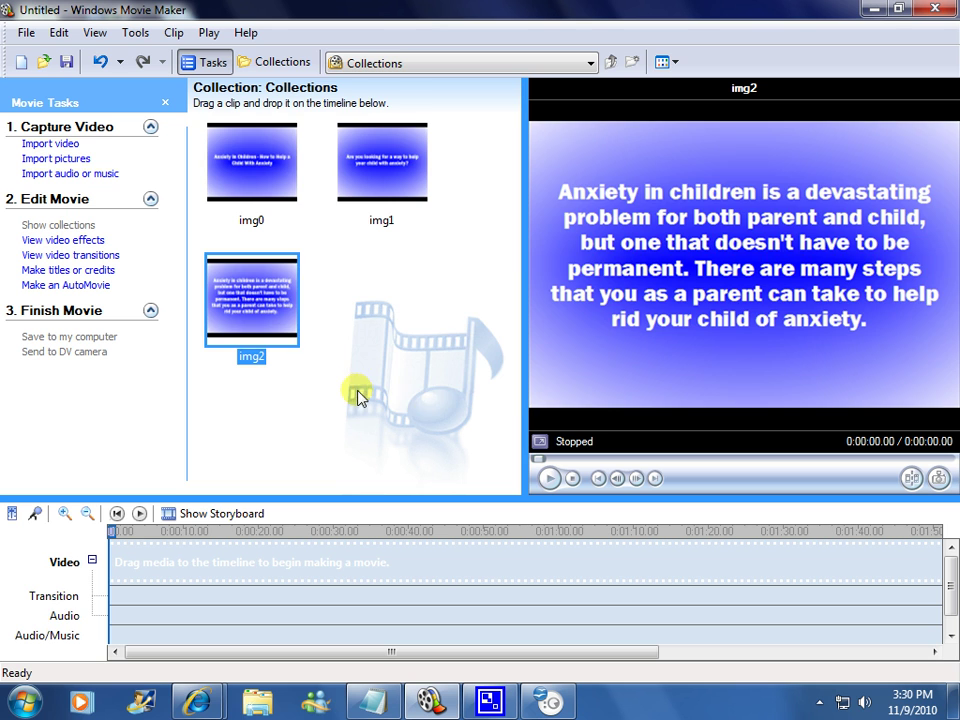
Preview the three imported images and place them together at the start of the timeline's video track.
left_click(253, 186)
left_click(378, 181)
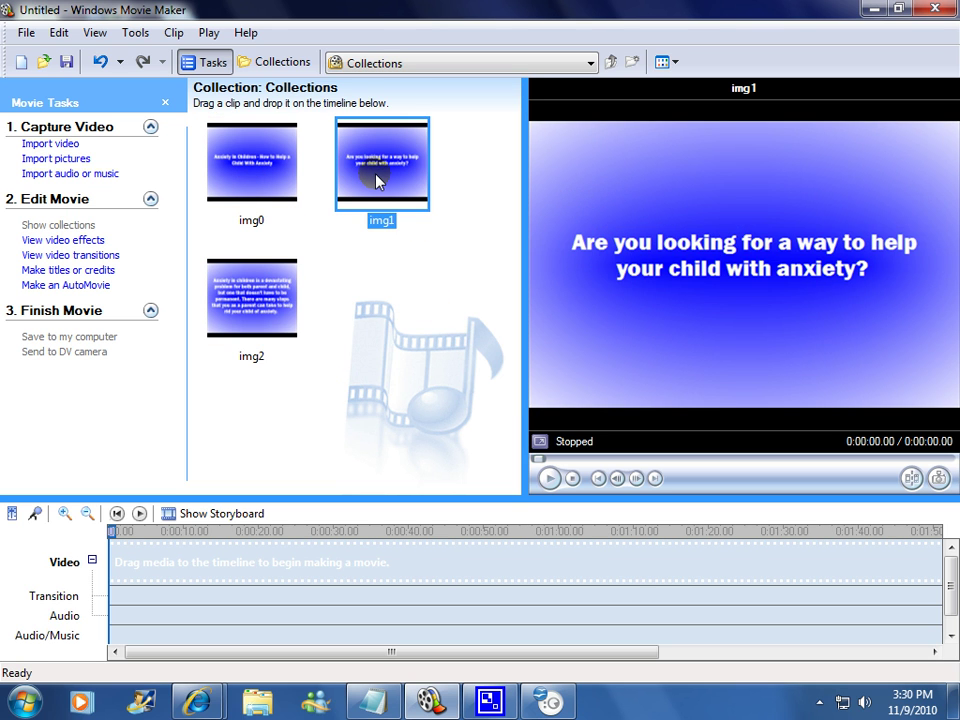
left_click(287, 300)
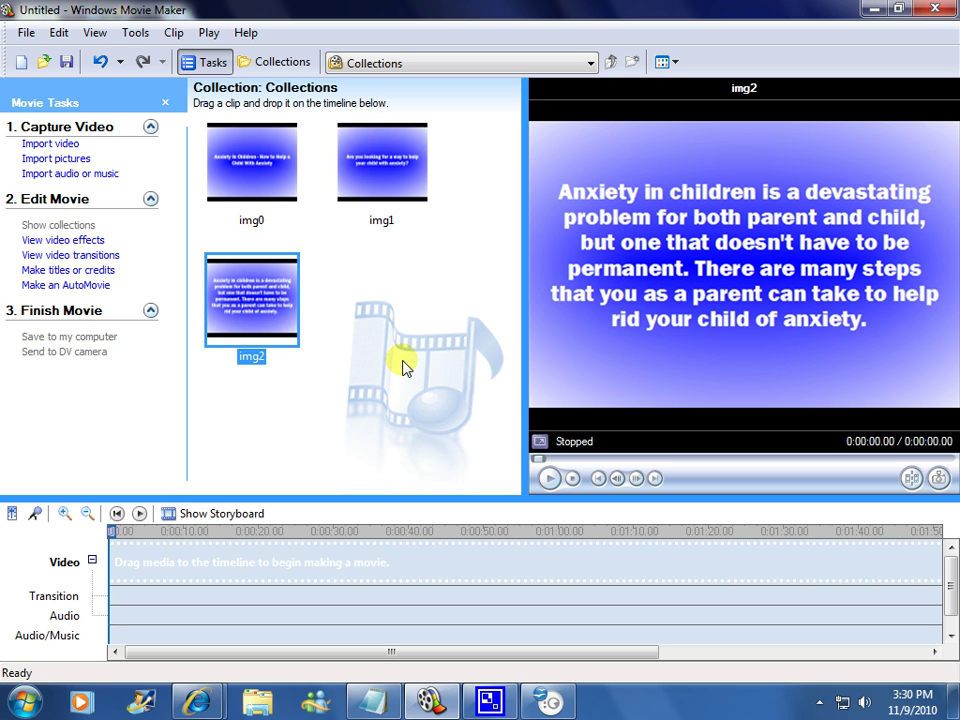
left_click(256, 178, "ctrl")
left_click(366, 170, "ctrl")
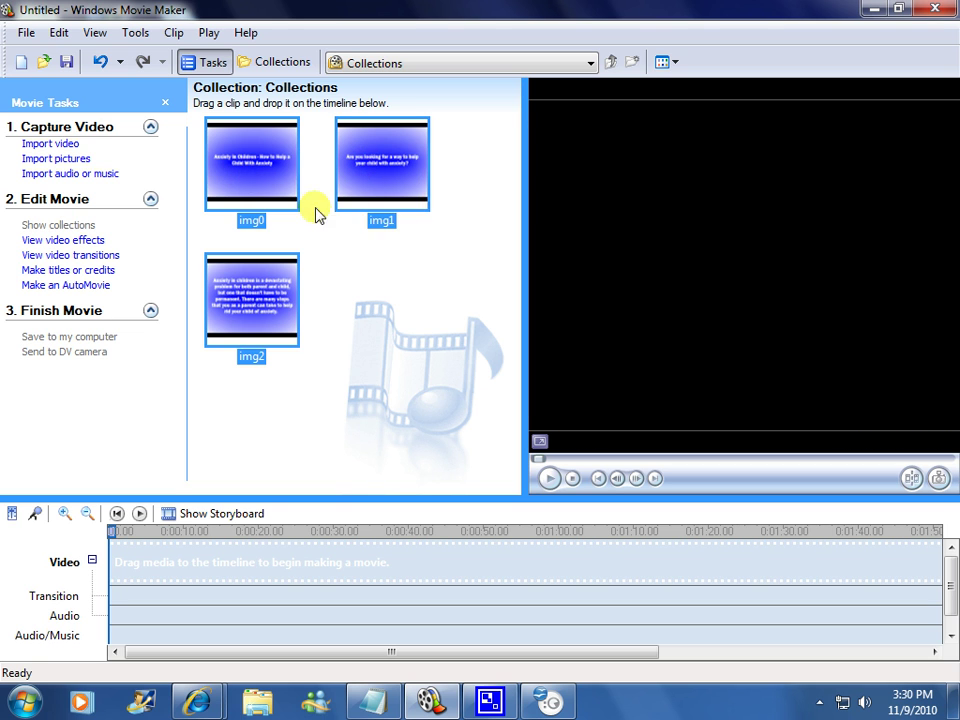
left_click_drag(260, 178, 157, 565)
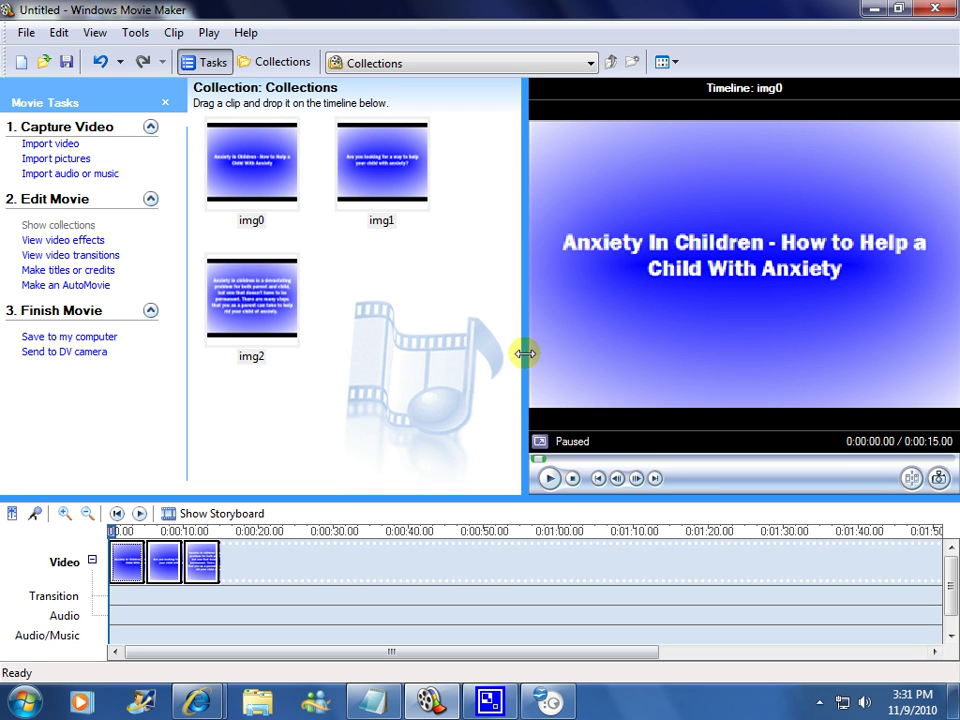
Widen the preview monitor and review the img0, img1 and img2 clips on the timeline one by one.
left_click_drag(525, 353, 493, 350)
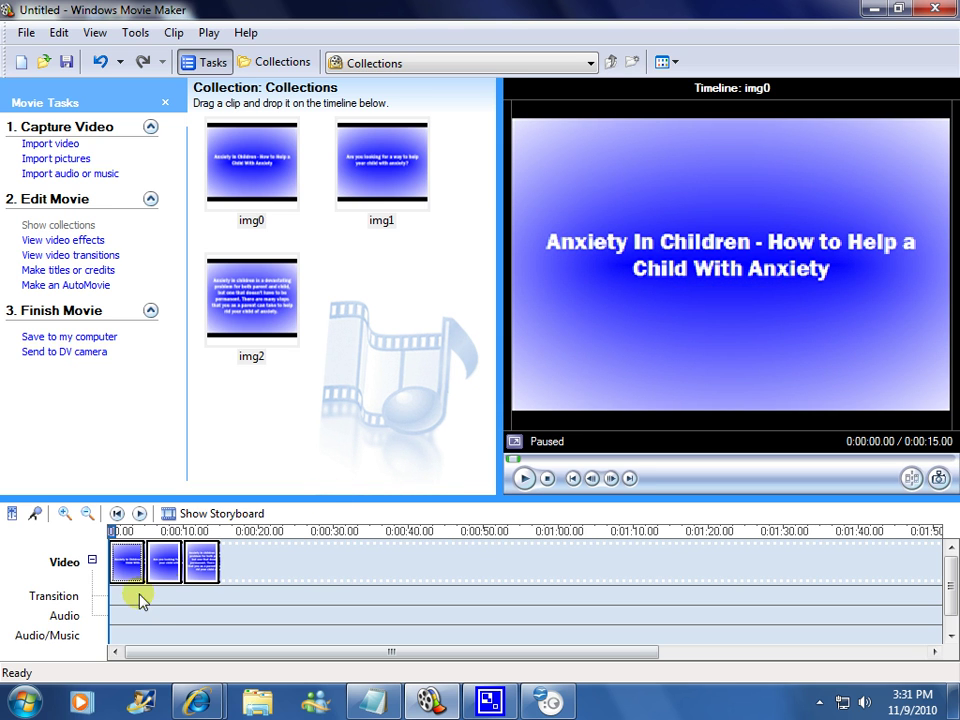
left_click(158, 558)
left_click(204, 563)
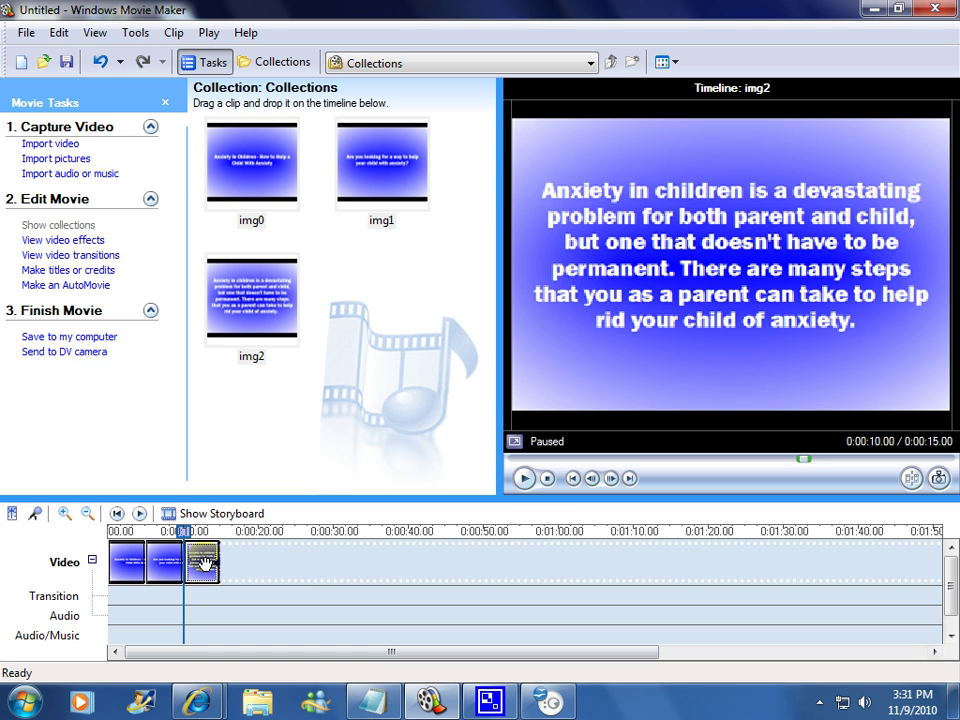
left_click(133, 566)
left_click(150, 572)
left_click(190, 576)
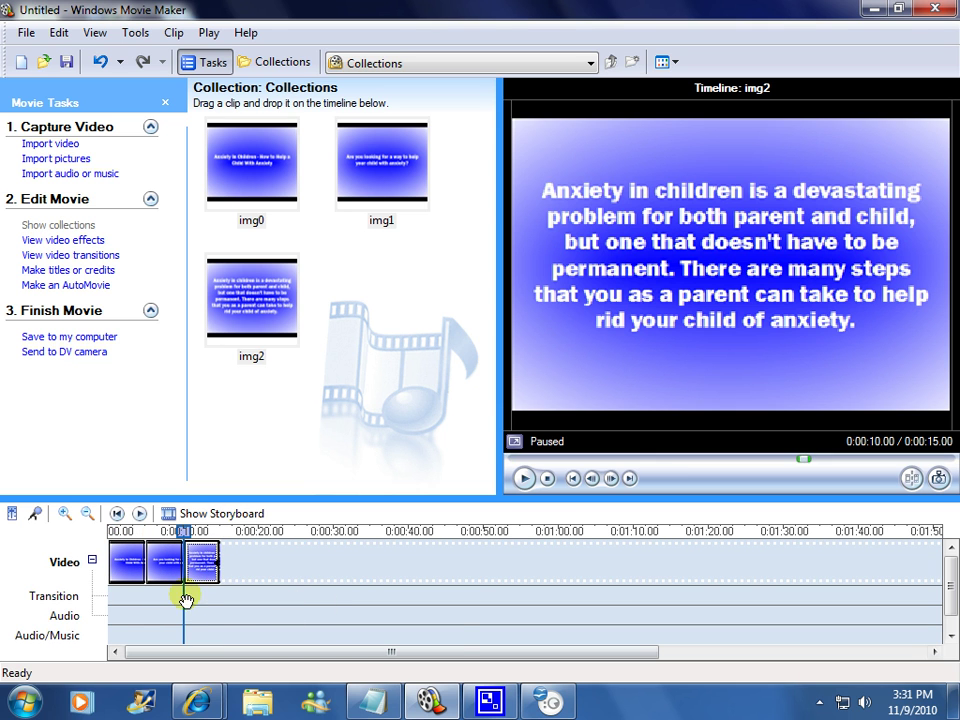
left_click(128, 565)
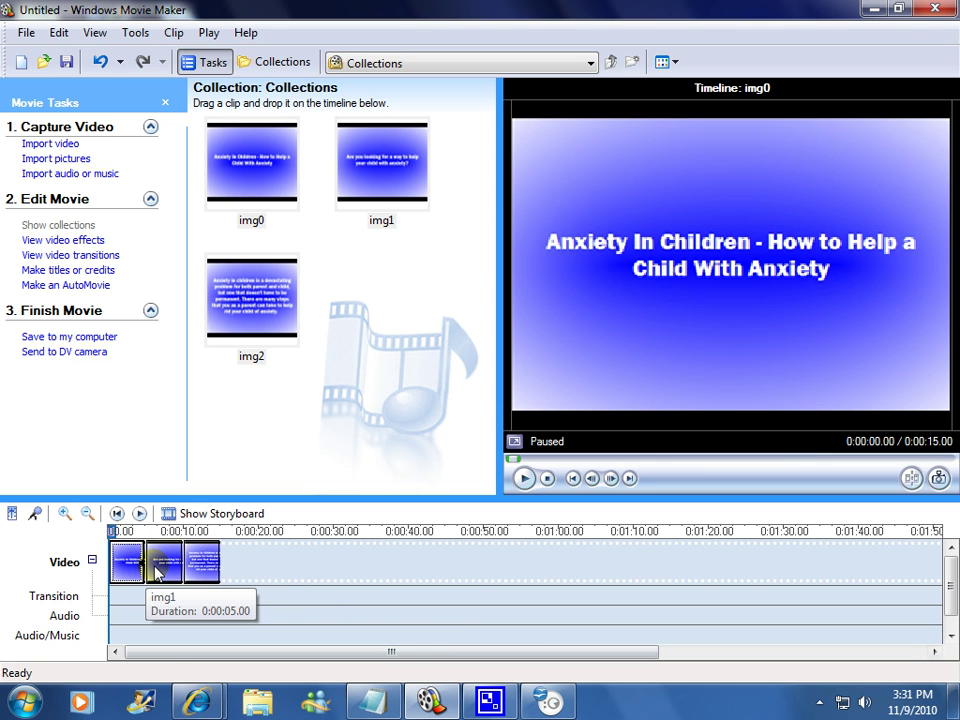
left_click(172, 580)
left_click(199, 564)
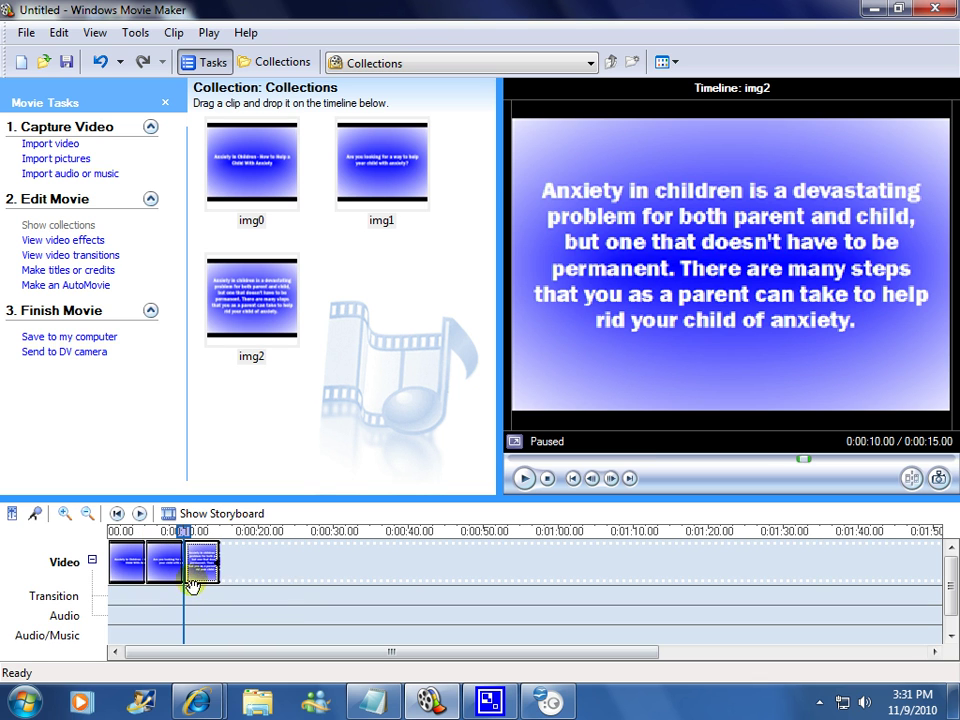
left_click(133, 562)
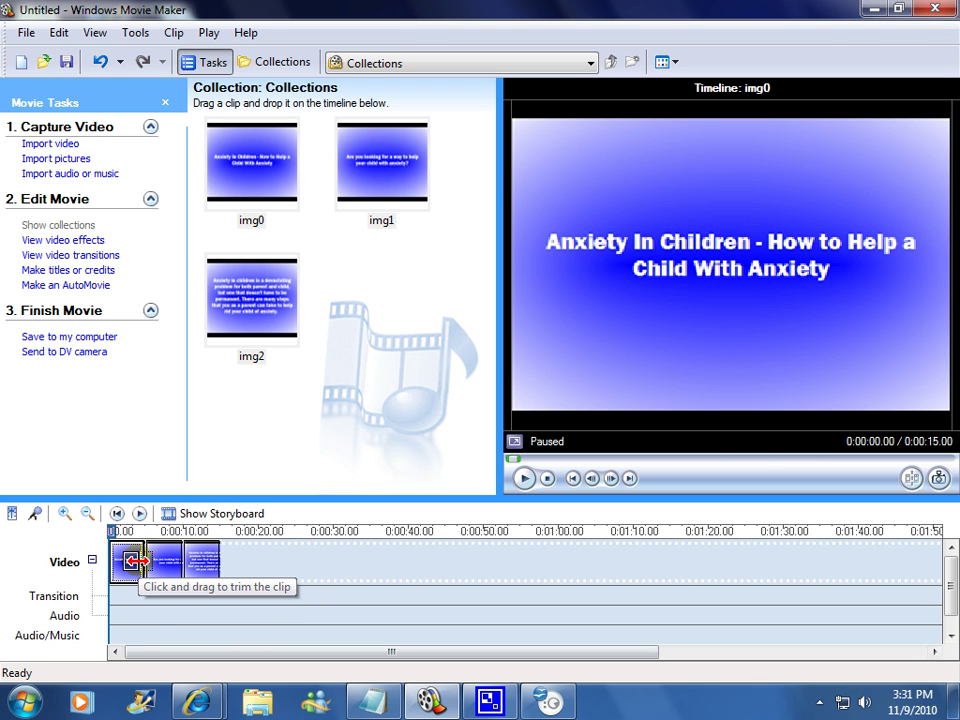
left_click(170, 563)
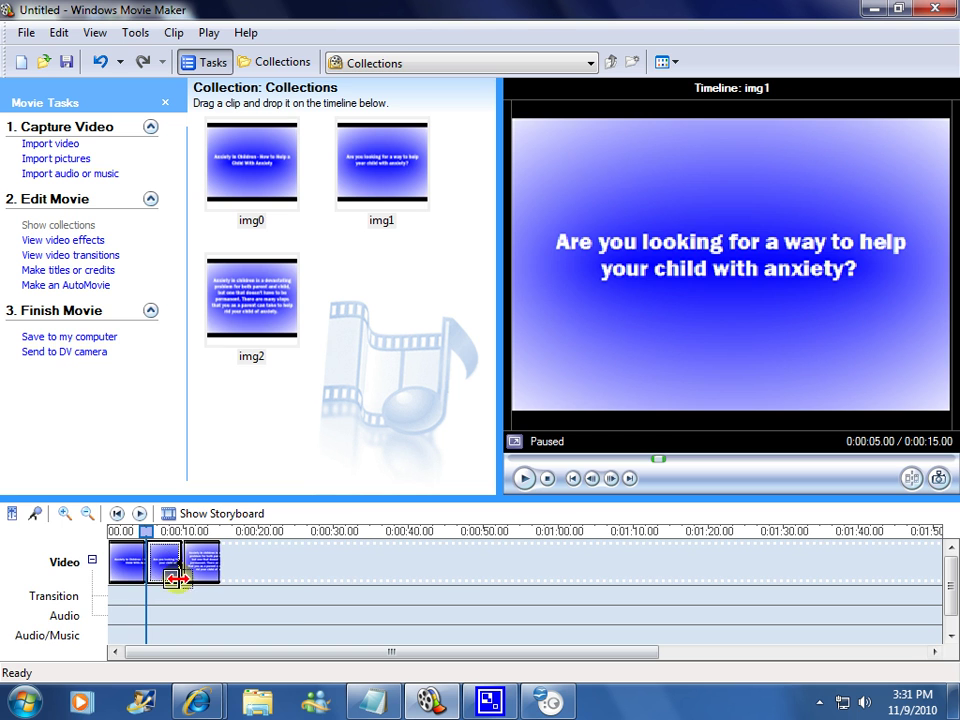
left_click(208, 563)
left_click(128, 568)
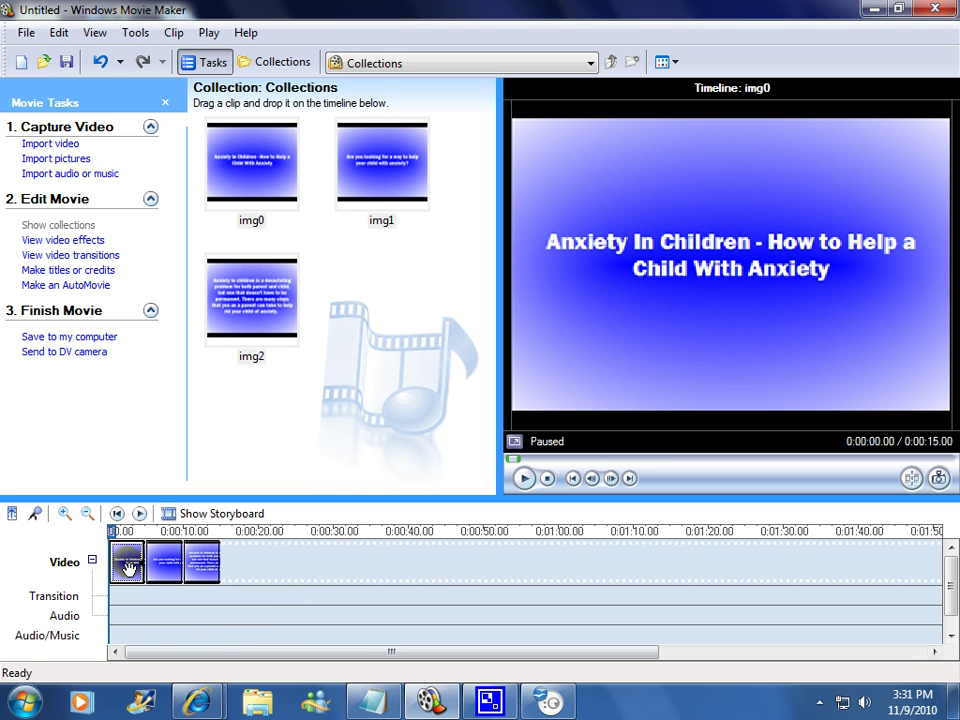
Extend the img2 clip on the timeline so that it ends at about 20 seconds.
left_click(197, 563)
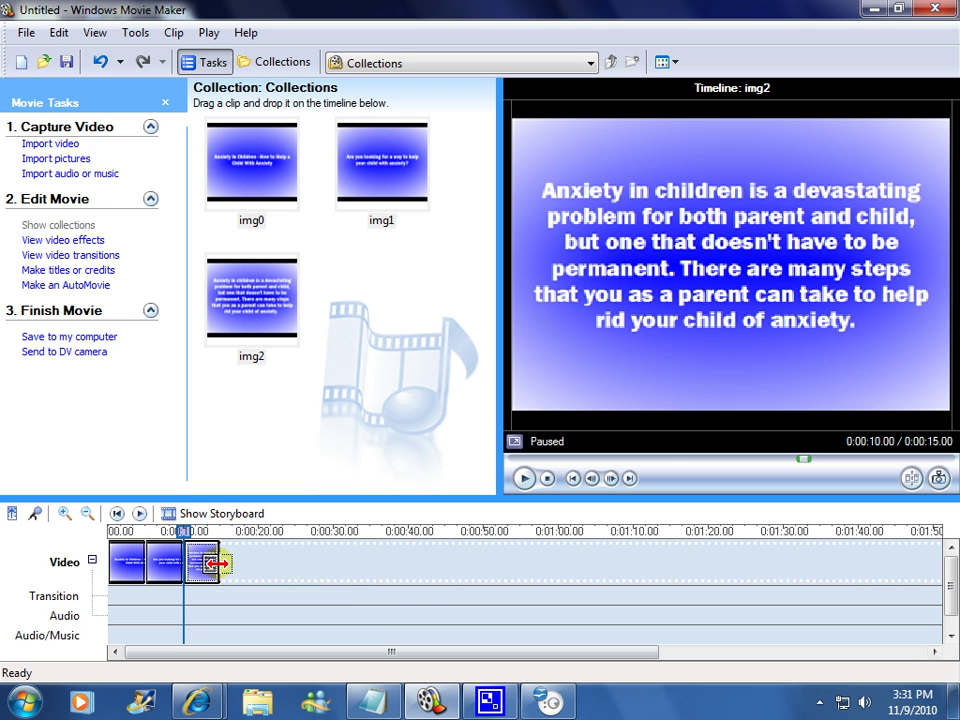
left_click_drag(218, 563, 255, 564)
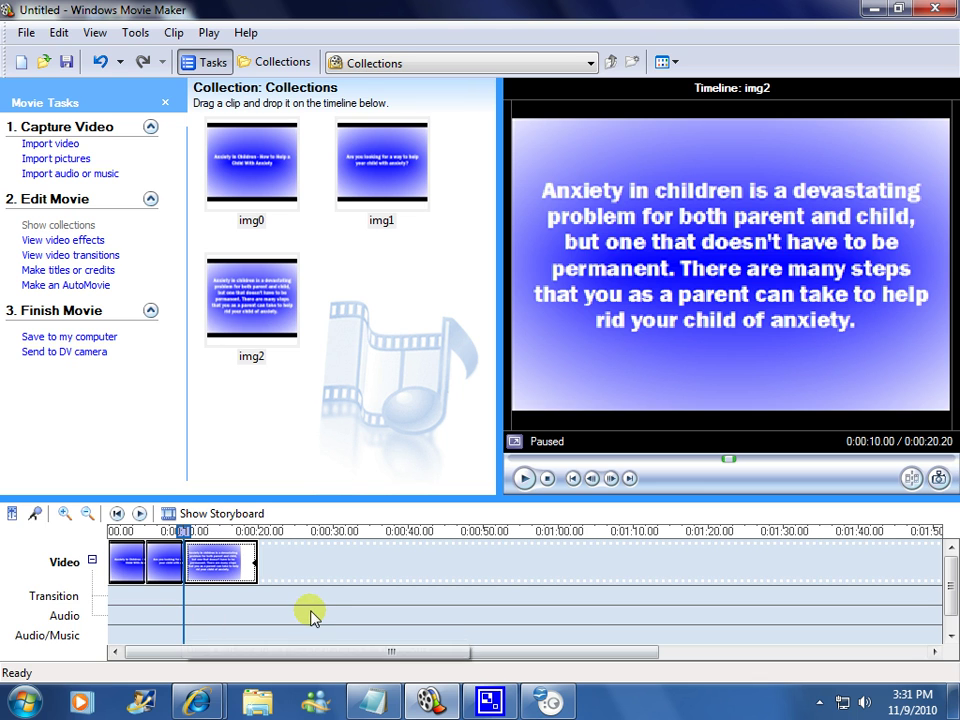
left_click(137, 565)
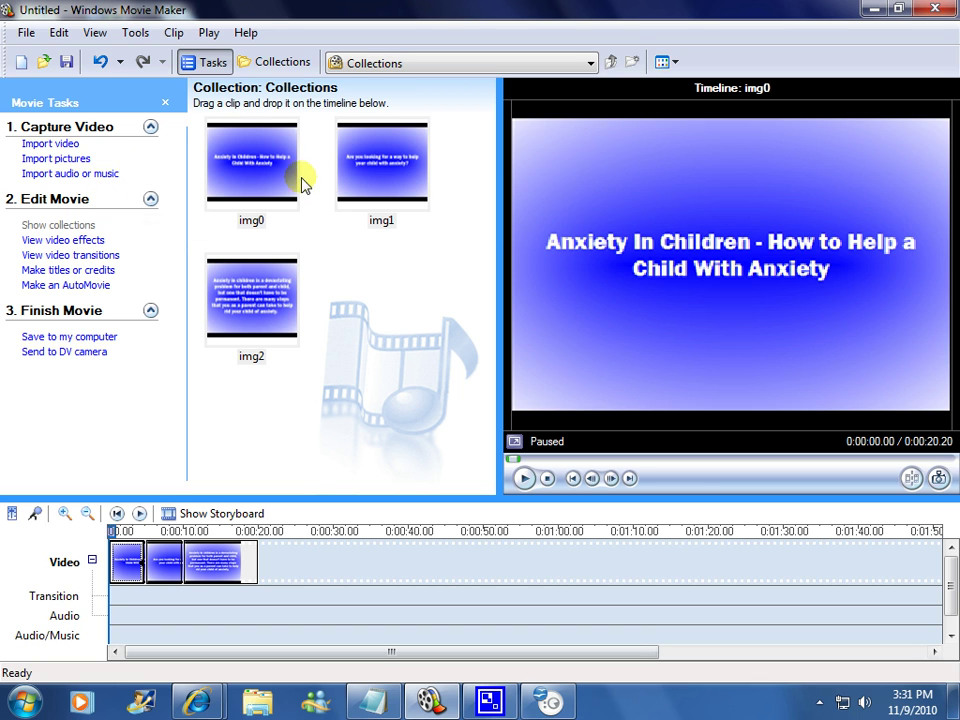
Import the music file clip_005 from Video Music Clips > IM Music-101 RoyaltyFreeClips on the removable disk (K:).
left_click(84, 175)
left_click(52, 292)
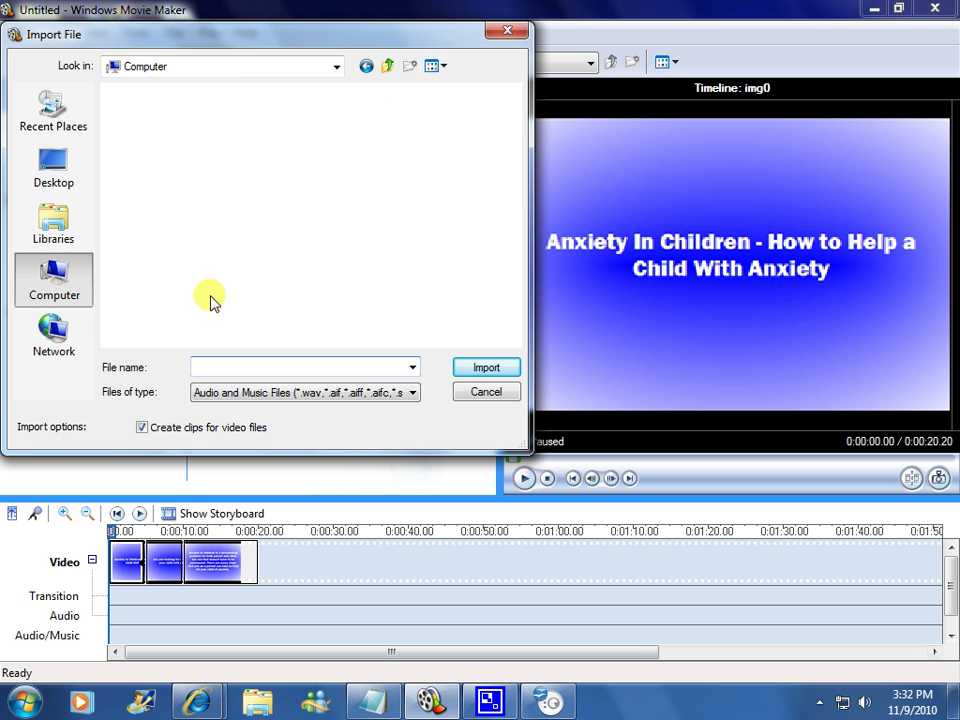
double_click(241, 258)
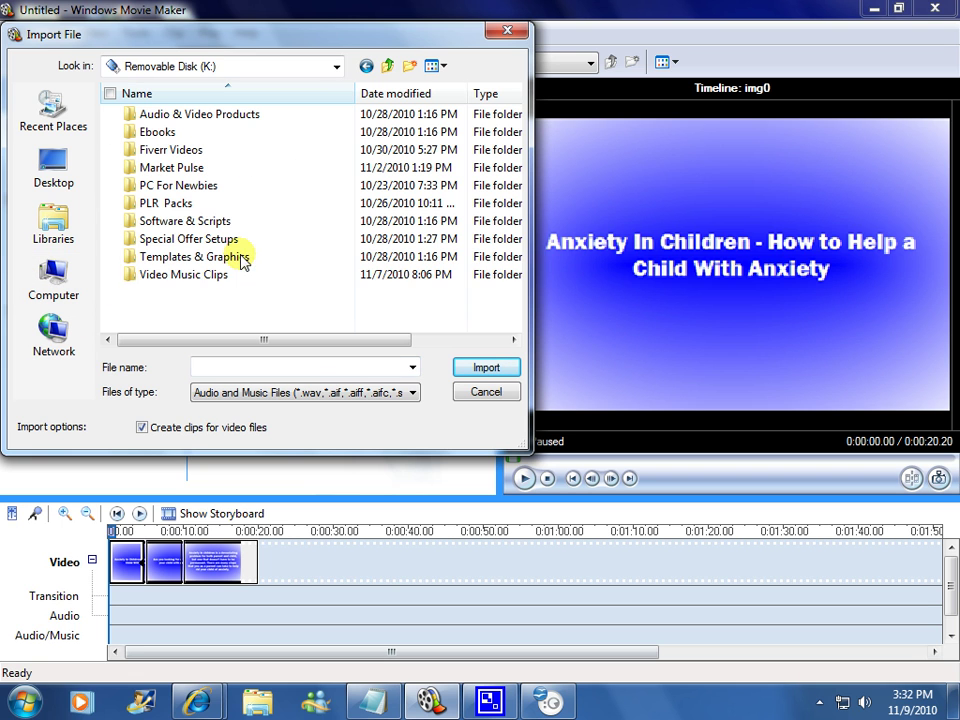
left_click(209, 275)
double_click(209, 275)
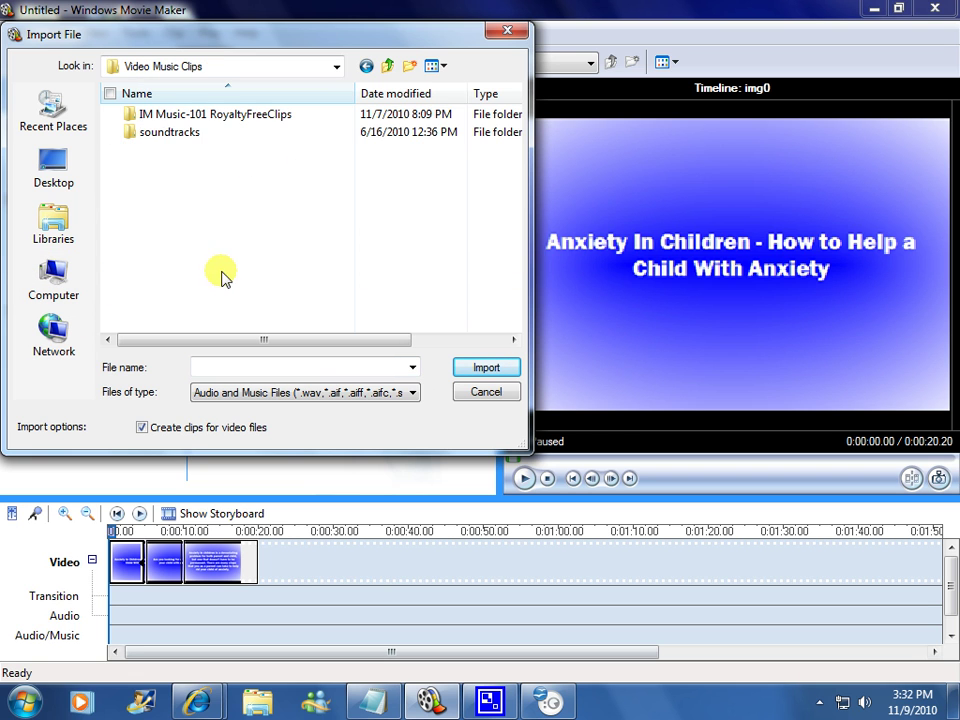
double_click(212, 120)
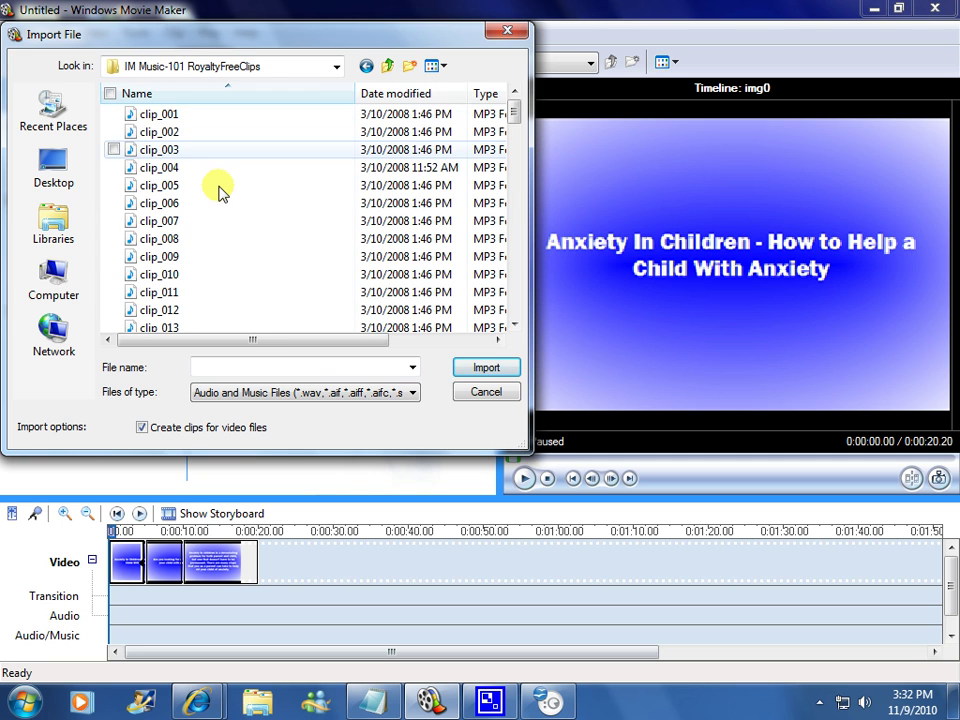
double_click(182, 186)
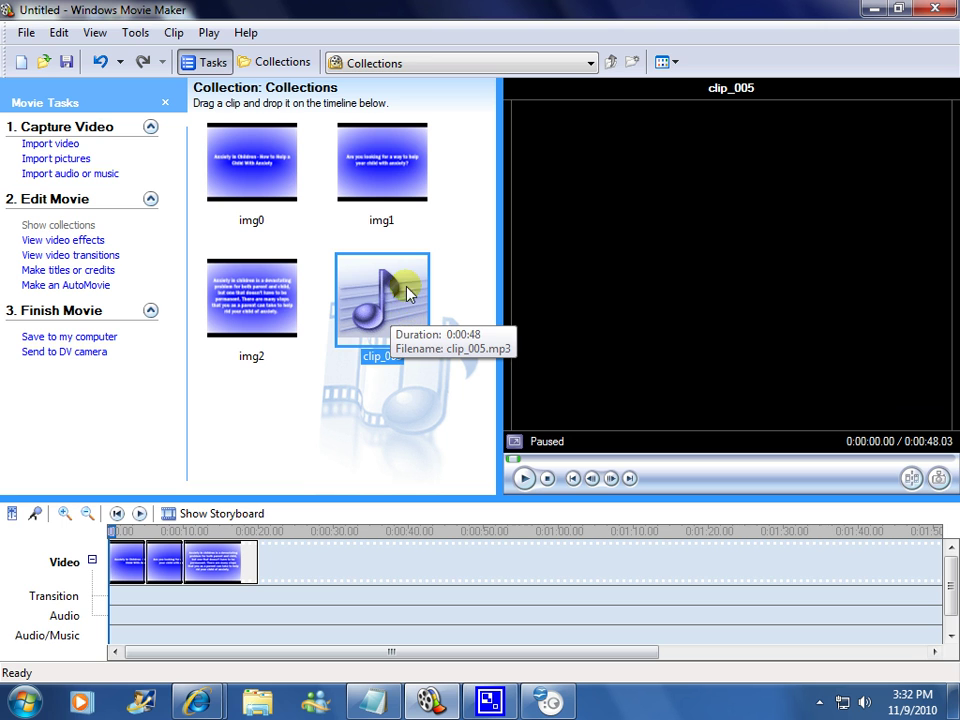
Place clip_005 on the Audio/Music track starting at zero and trim its end to match the end of the img2 clip.
left_click_drag(370, 296, 126, 633)
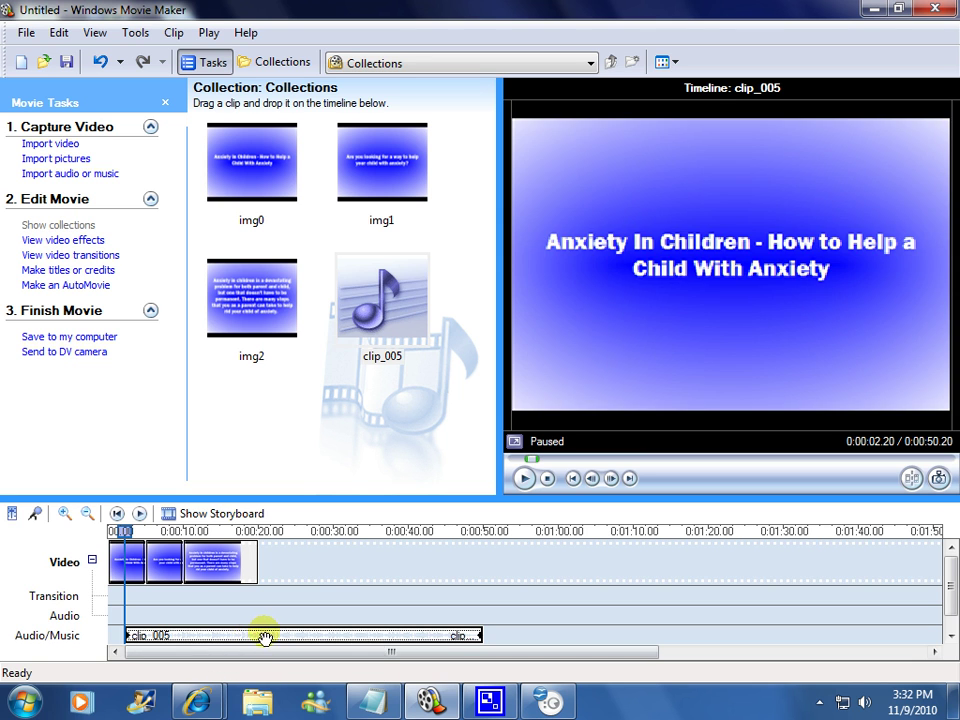
left_click_drag(261, 634, 218, 642)
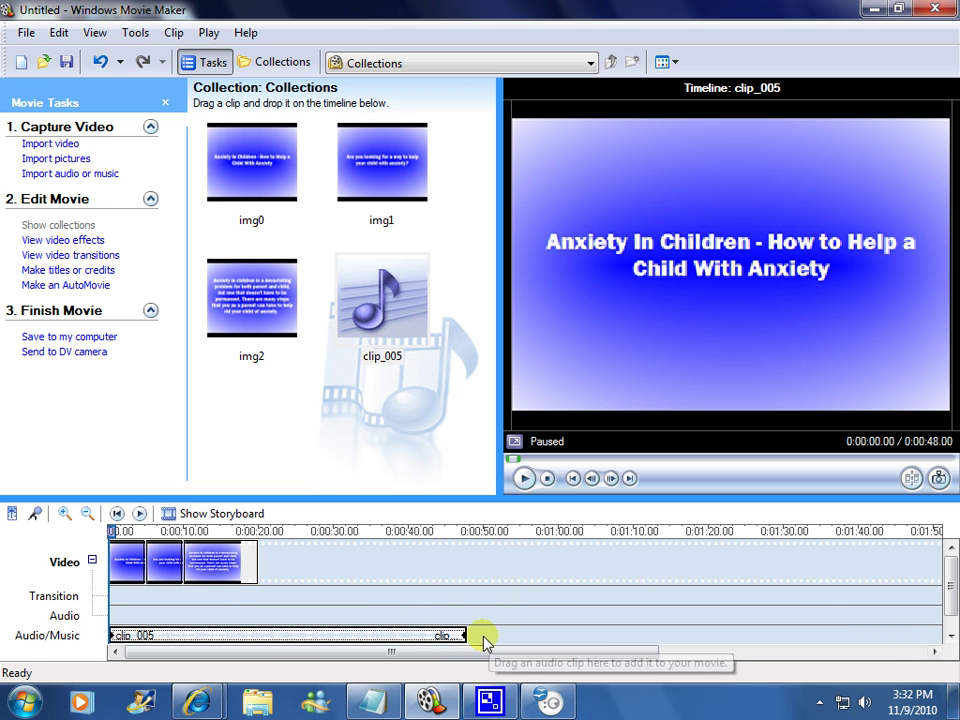
left_click_drag(465, 636, 255, 634)
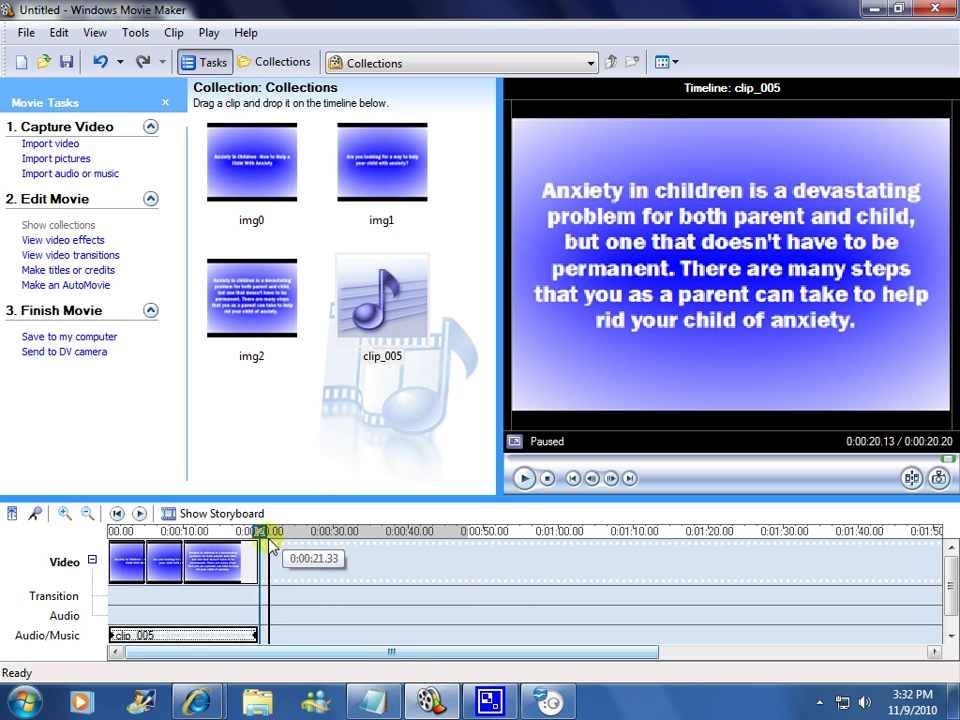
Apply Fade Out to the clip_005 music on the timeline and rewind the timeline to the start.
right_click(220, 632)
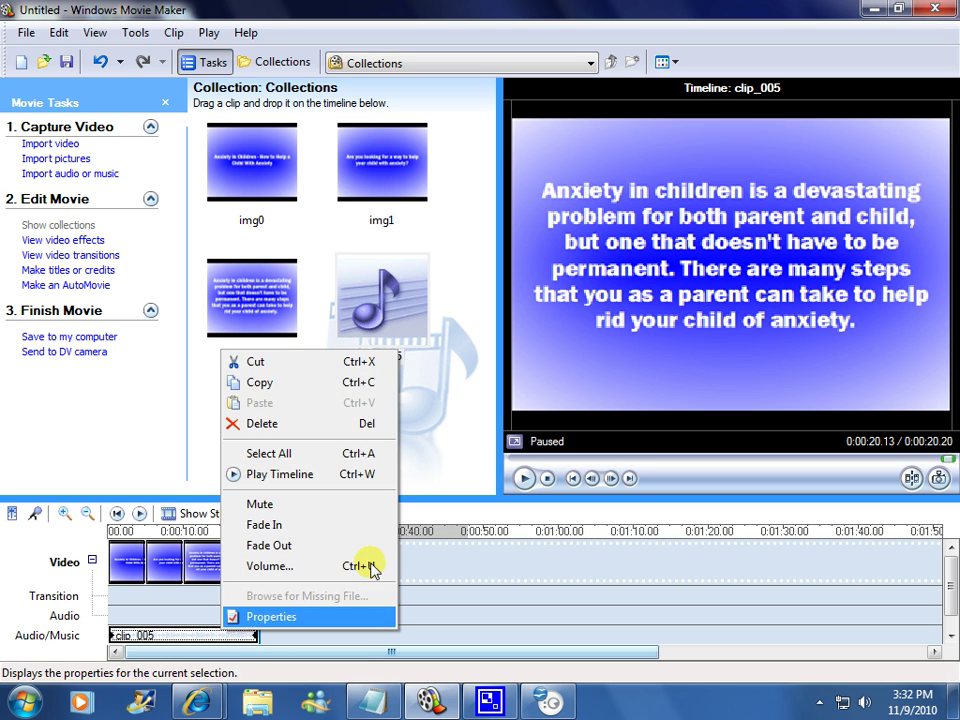
left_click(253, 545)
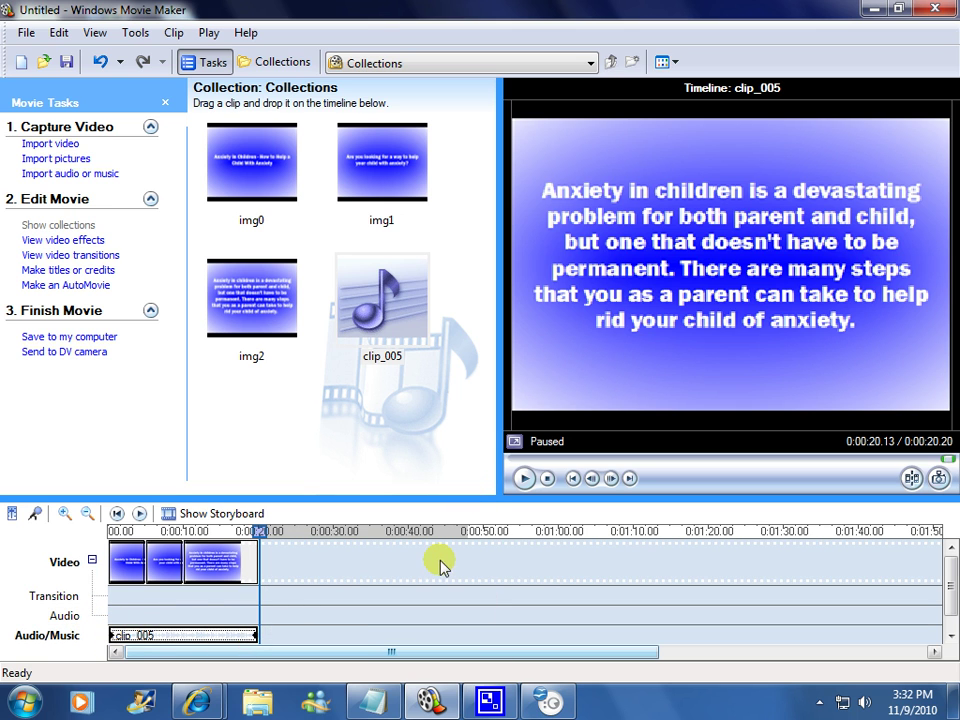
left_click(116, 513)
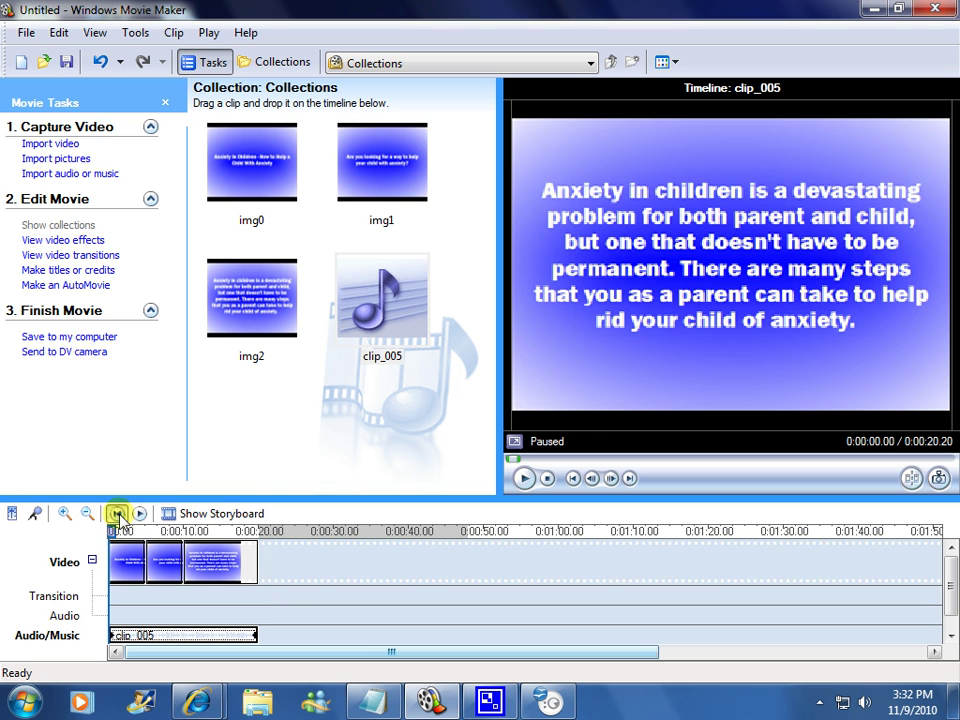
Preview the Checkerboard, Across video transition and add it between img0 and img1 and between img1 and img2 on the timeline.
left_click(90, 240)
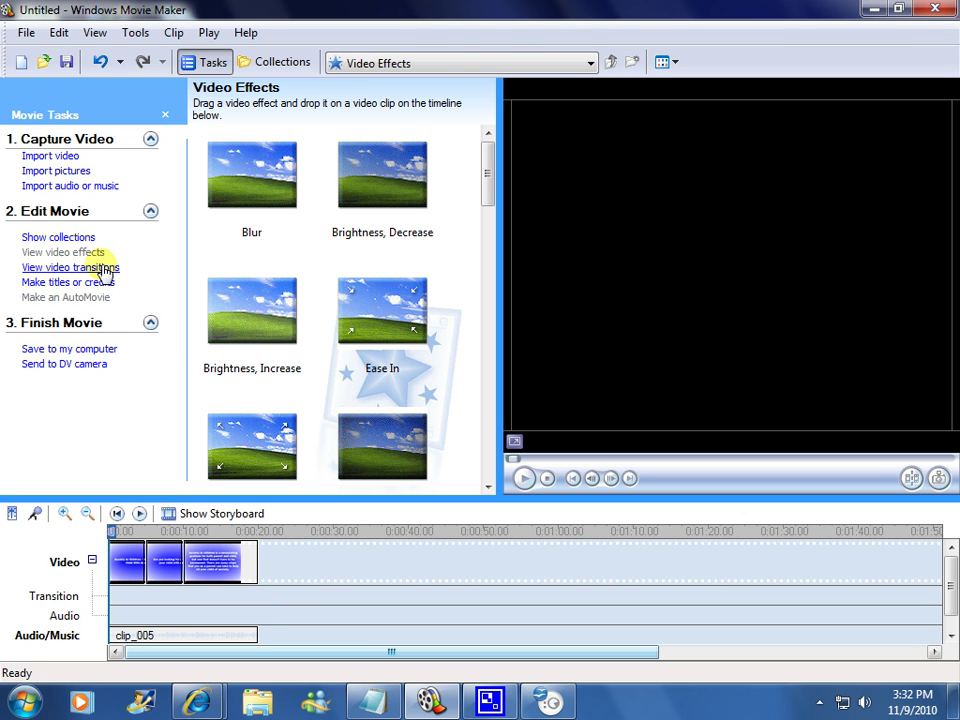
left_click(103, 266)
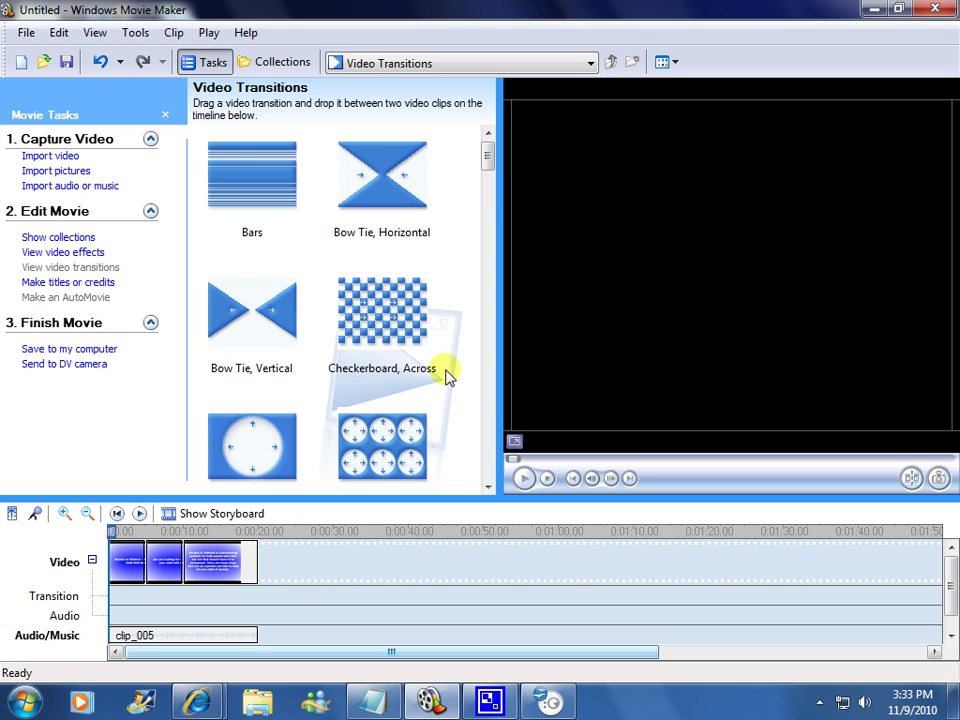
left_click(381, 304)
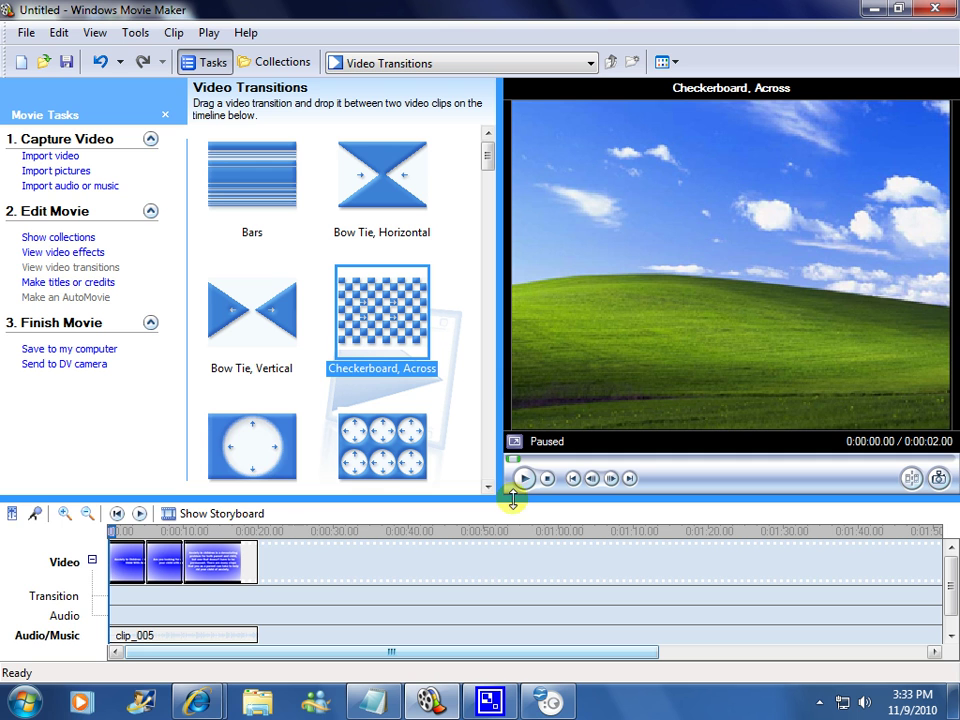
left_click(524, 478)
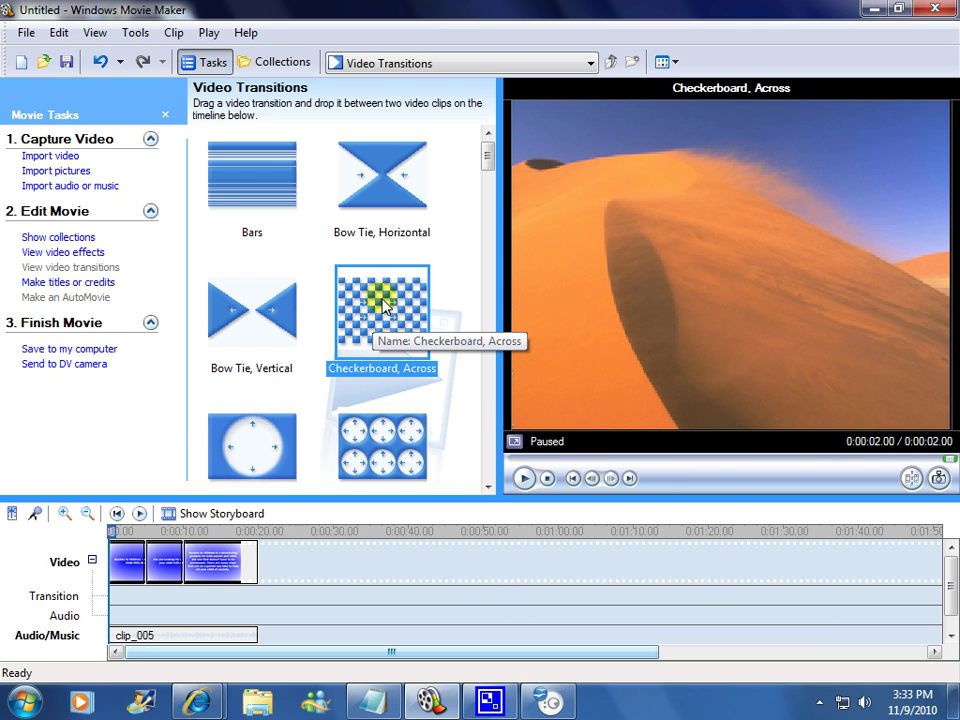
left_click_drag(384, 300, 154, 555)
mouse_move(410, 338)
left_mouse_down()
mouse_move(377, 364)
mouse_move(306, 516)
mouse_move(195, 583)
mouse_move(189, 574)
left_mouse_up()
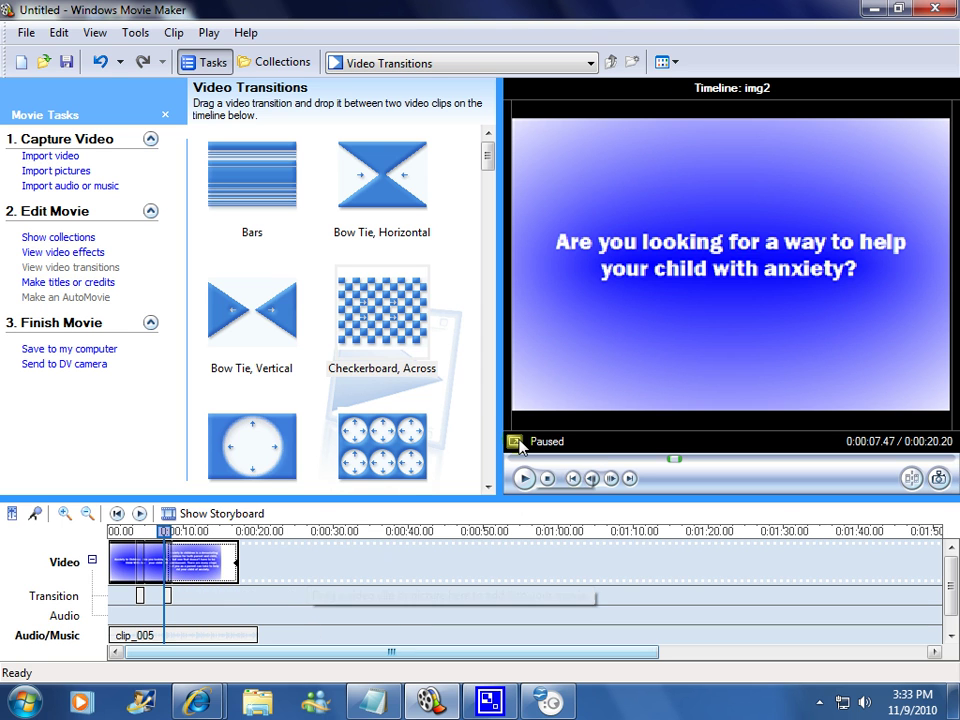
Play the timeline from the start to check the transitions, and stop the playback.
left_click(117, 513)
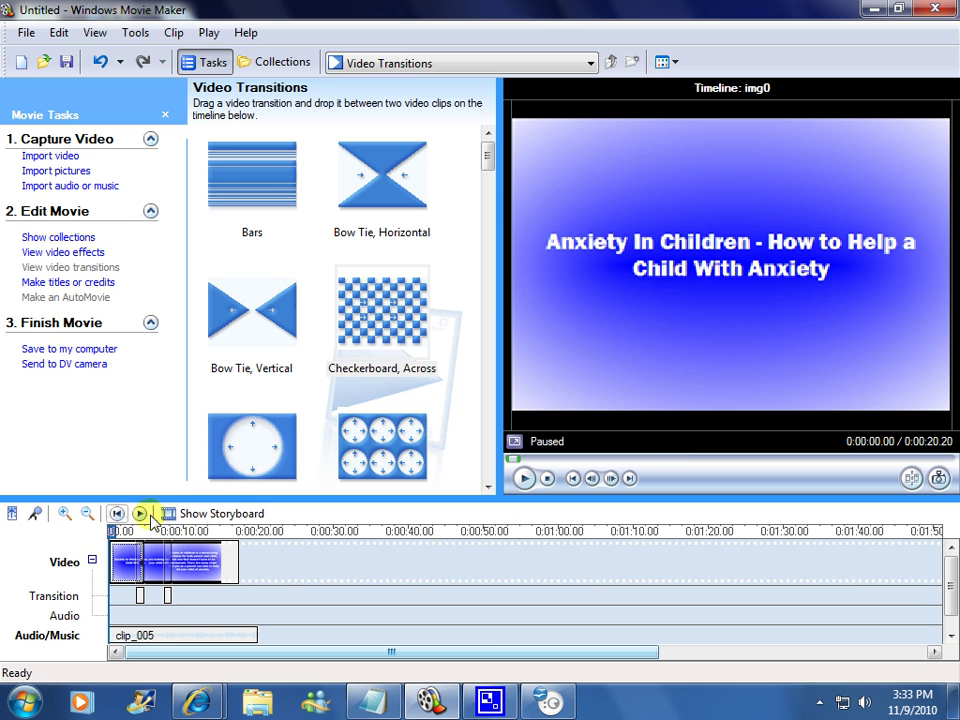
left_click(524, 479)
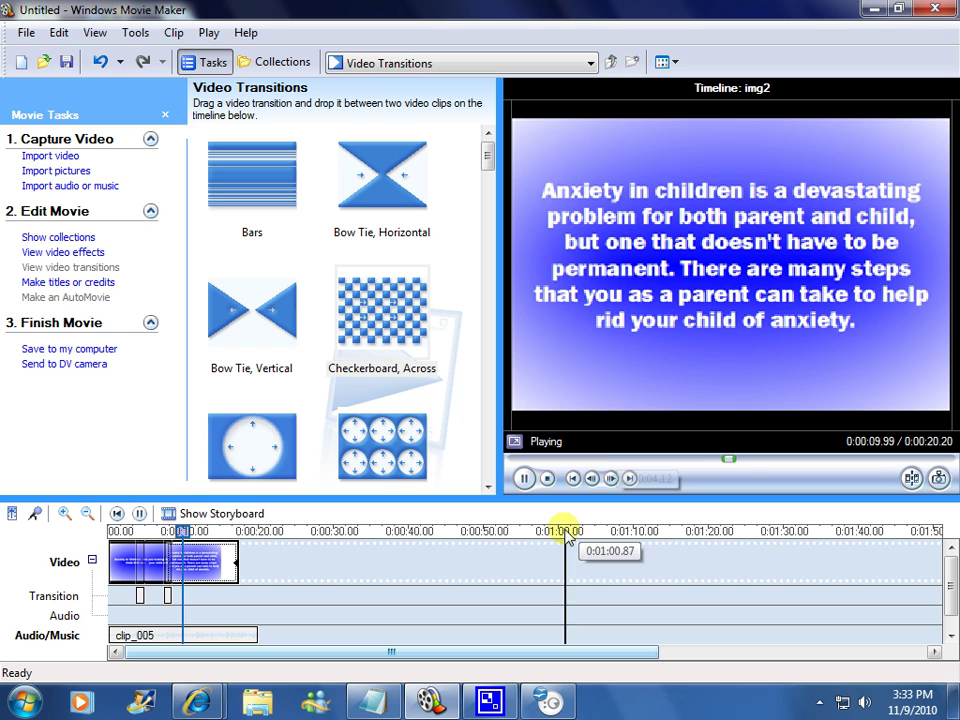
left_click(546, 480)
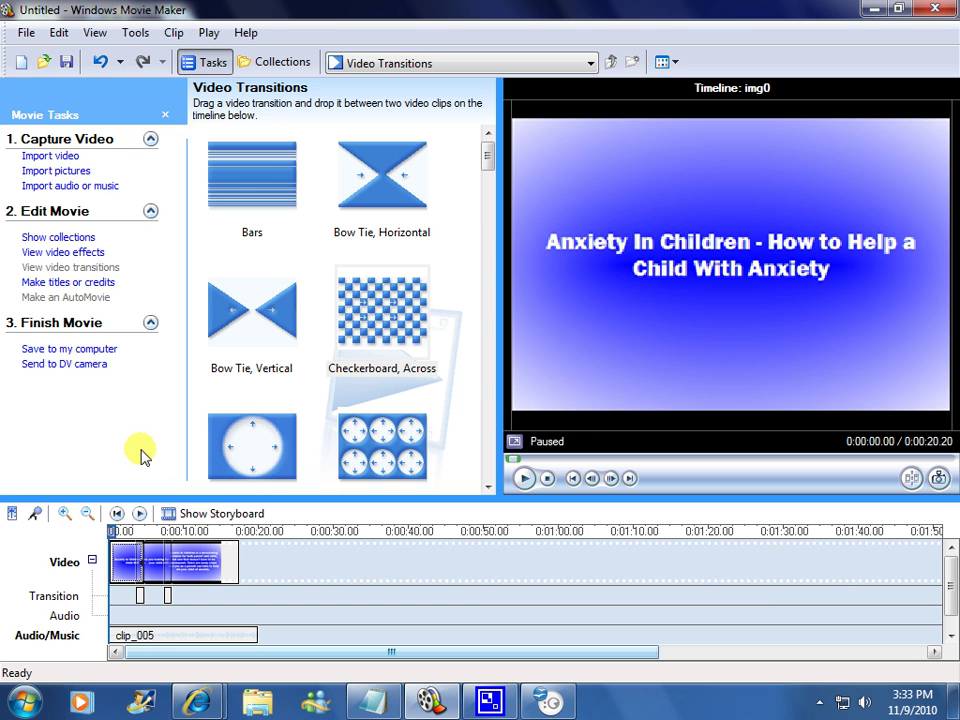
Save the movie to the Desktop as Movie with best quality for playback on the computer, and have it play on finishing.
left_click(70, 349)
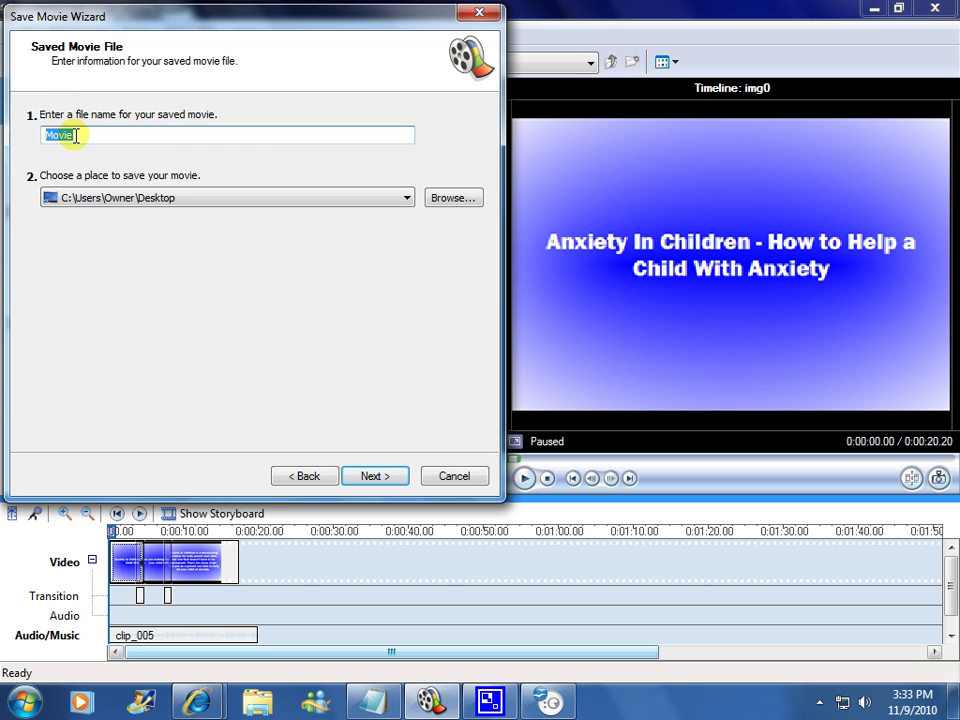
left_click_drag(94, 134, 45, 134)
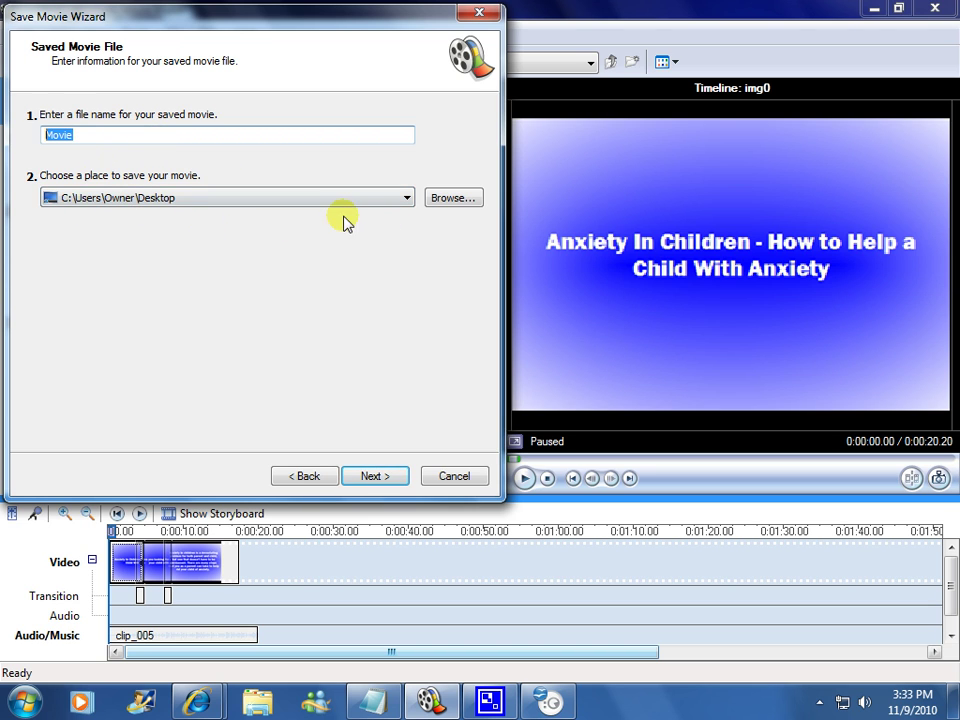
left_click(369, 476)
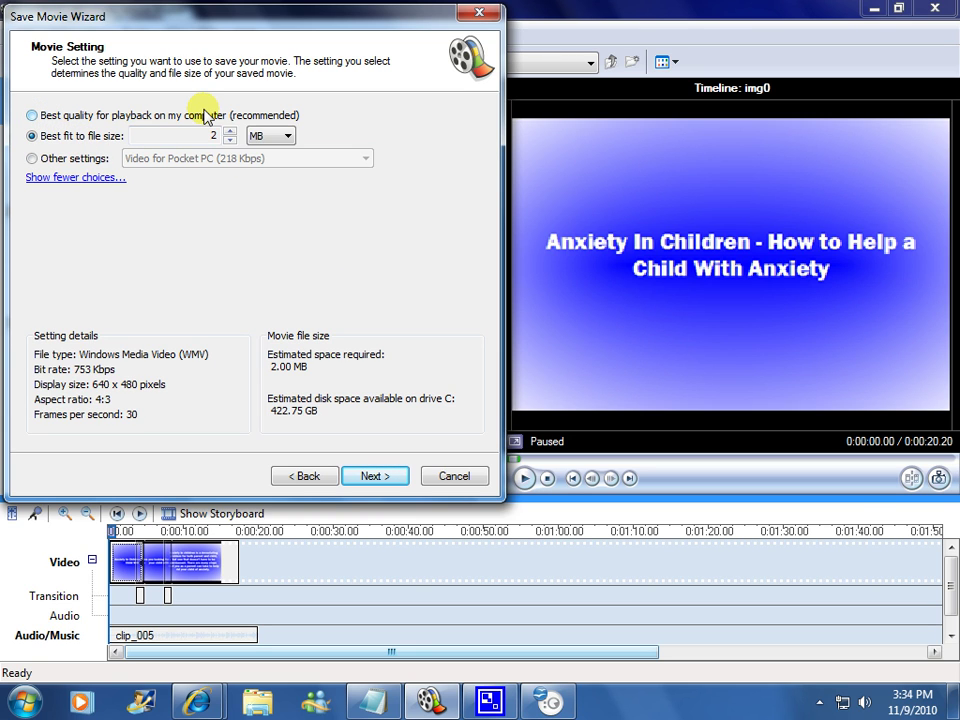
left_click(30, 115)
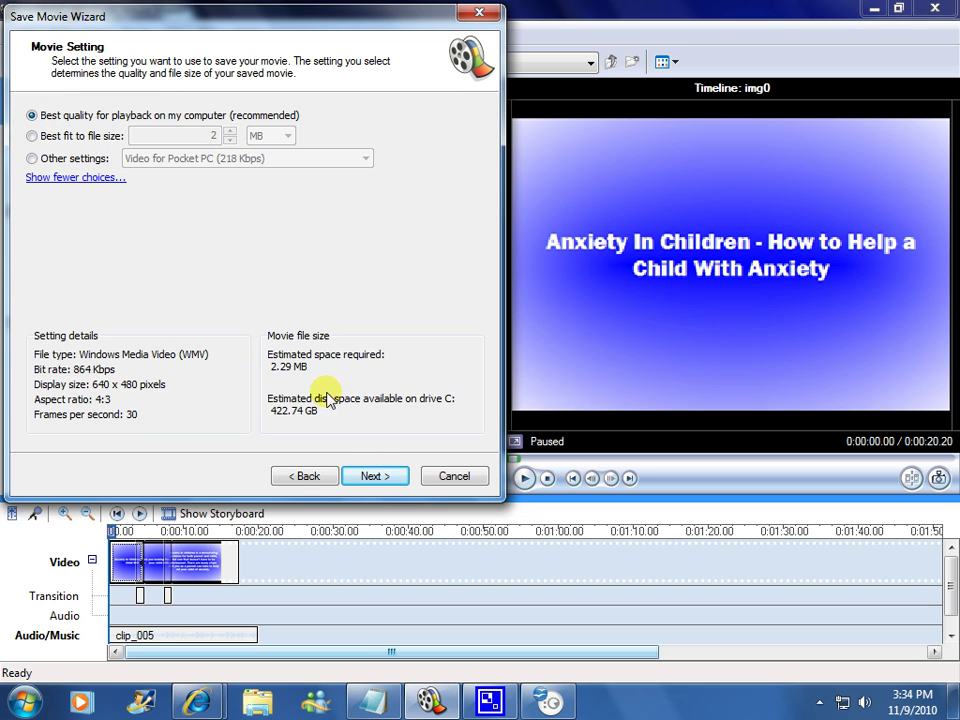
left_click(372, 477)
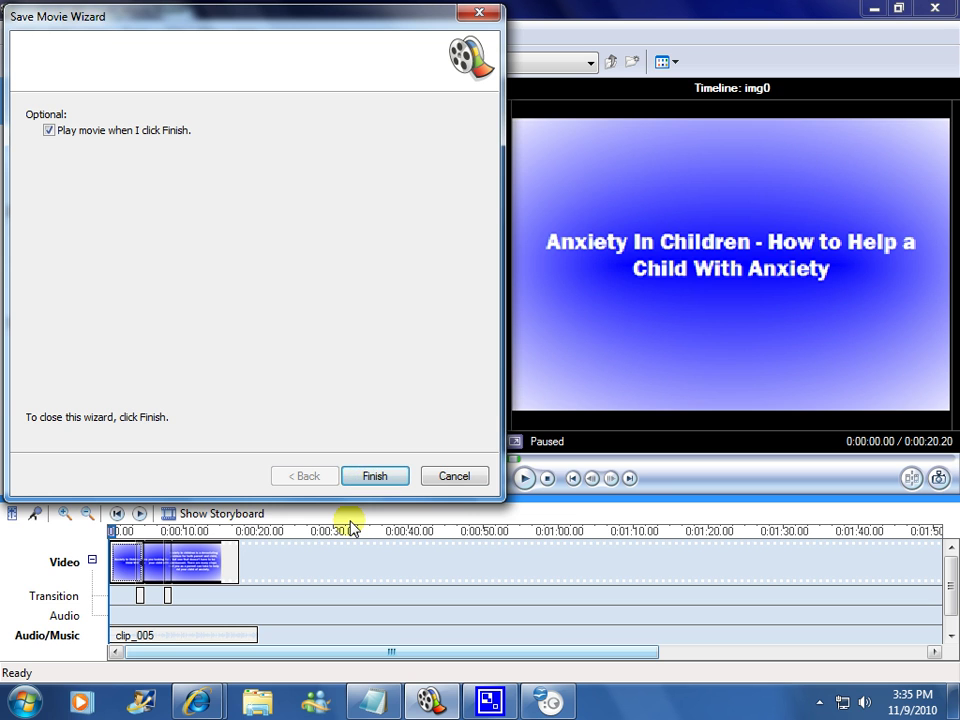
key("Return")
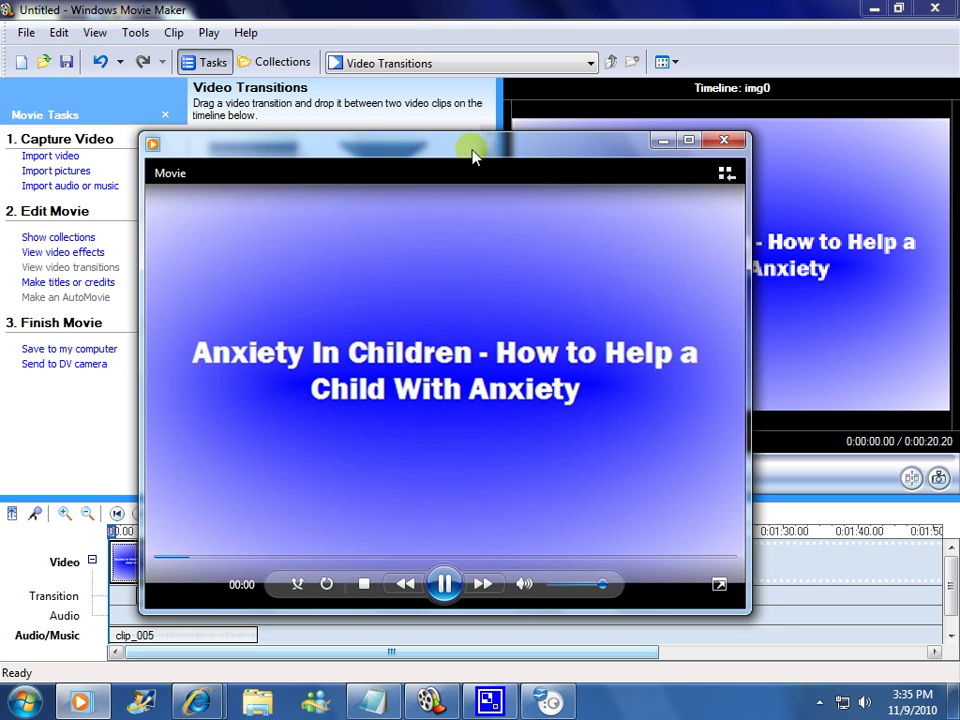
Watch the saved movie, close the player and switch to the OpenOffice.org Impress presentation.
left_click_drag(474, 156, 483, 158)
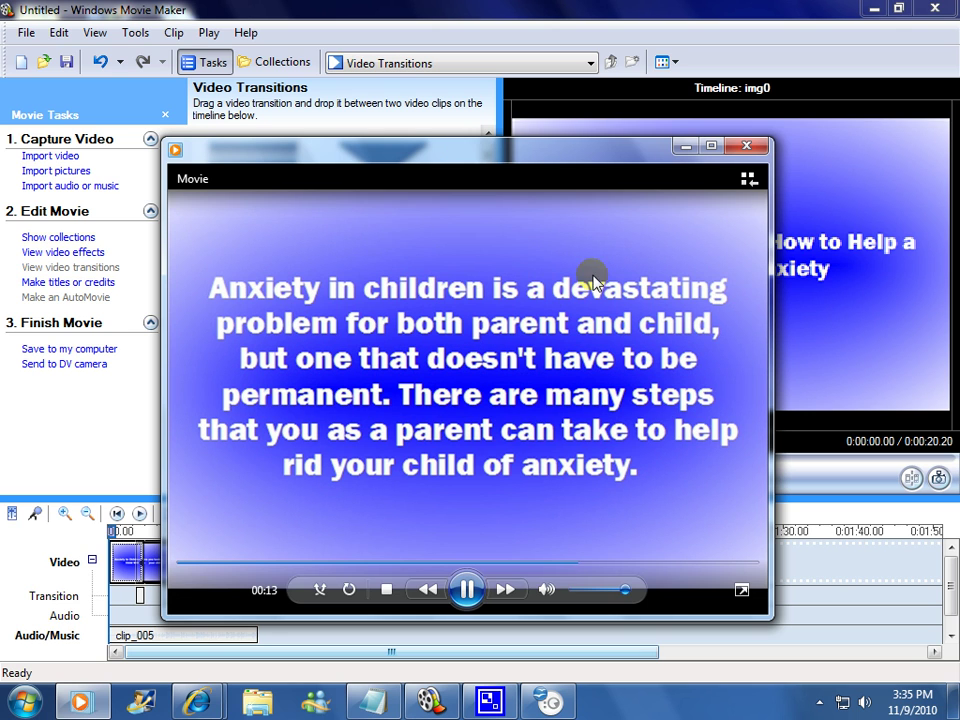
left_click(747, 148)
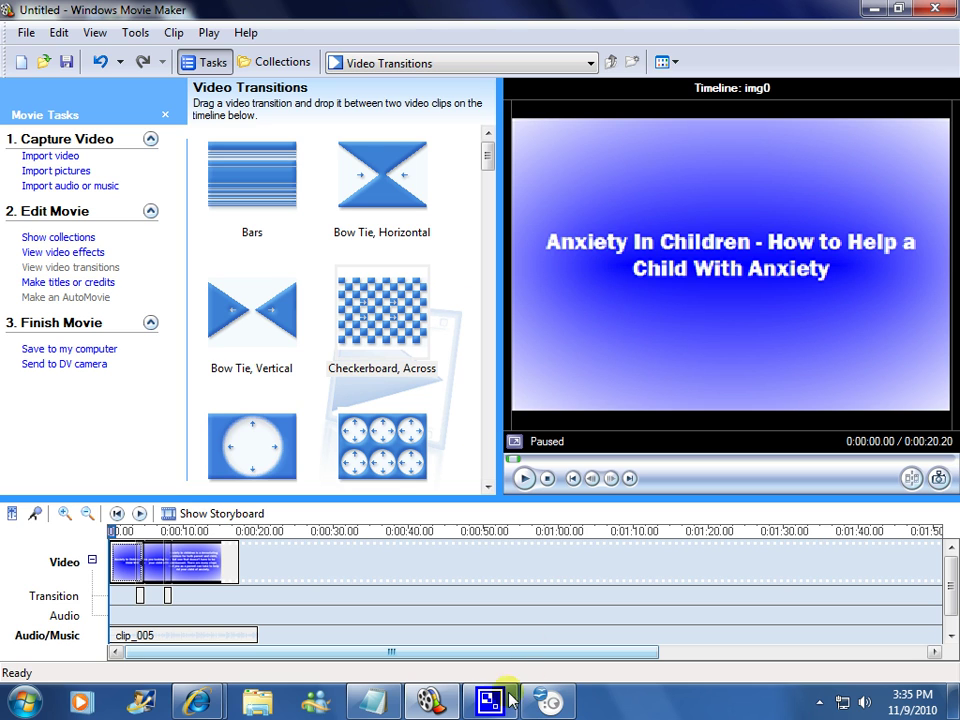
left_click(548, 702)
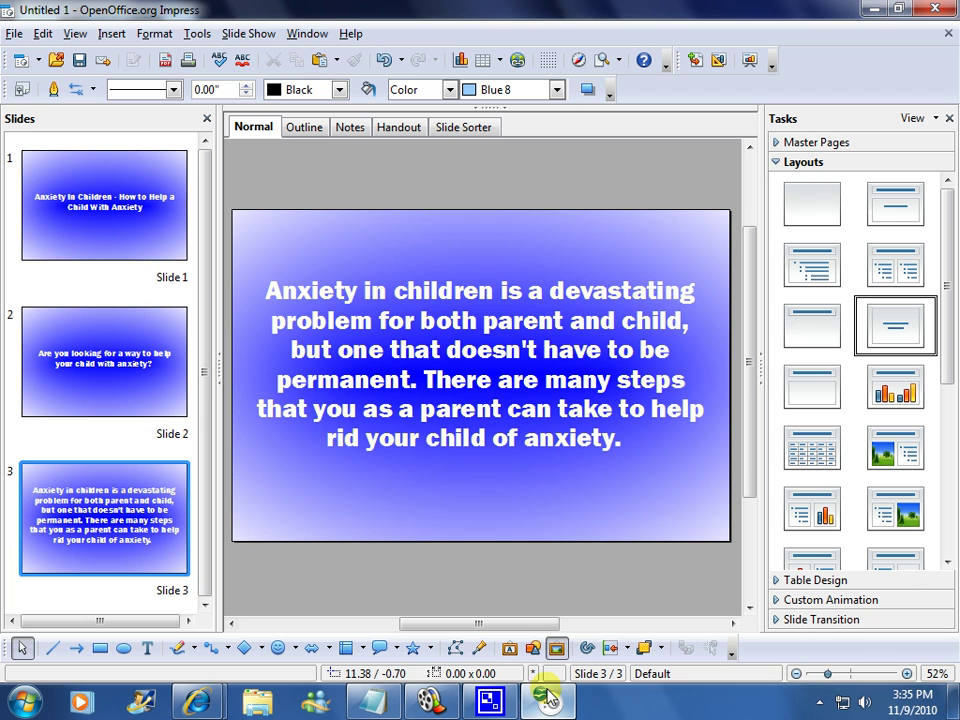